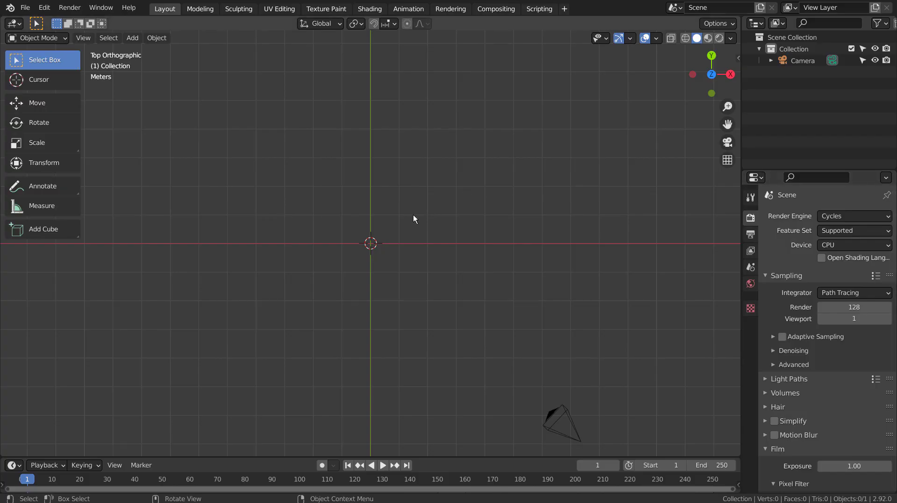
Add a circle mesh at the scene origin and expand its Add Circle settings
{"action": "key", "text": "shift+a"}
{"action": "mouse_move", "coordinate": [413, 216]}
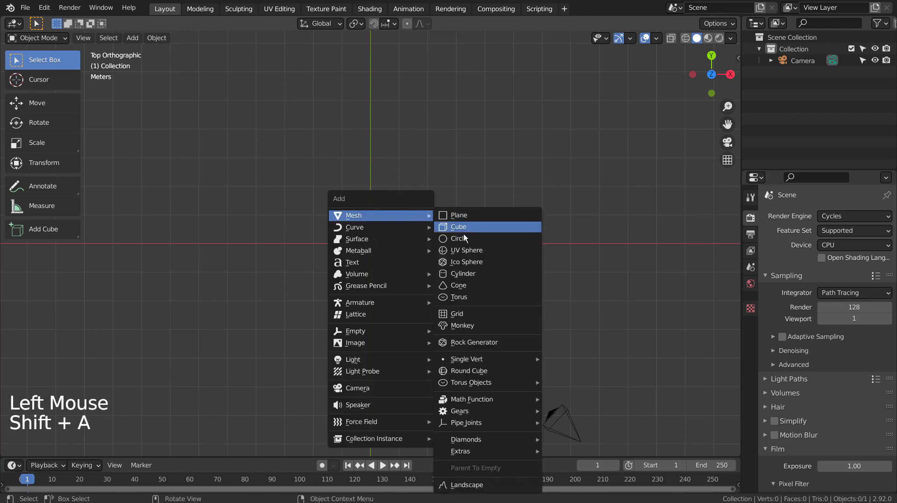
{"action": "left_click", "coordinate": [511, 238]}
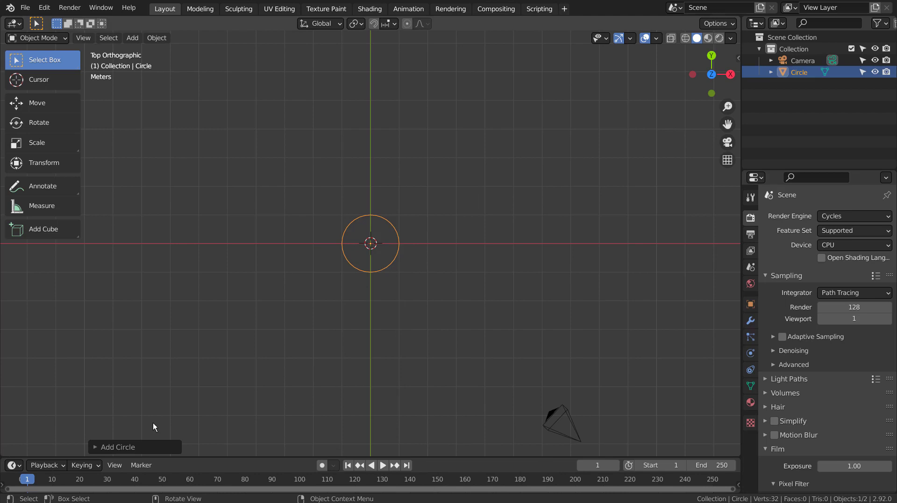
{"action": "left_click", "coordinate": [144, 446]}
Set the circle to 64 vertices and trial-select its lower half, cancelling the delete
{"action": "left_click_drag", "start_coordinate": [202, 321], "coordinate": [243, 321]}
{"action": "key", "text": "Tab"}
{"action": "scroll", "coordinate": [393, 218], "scroll_direction": "up", "scroll_amount": 7}
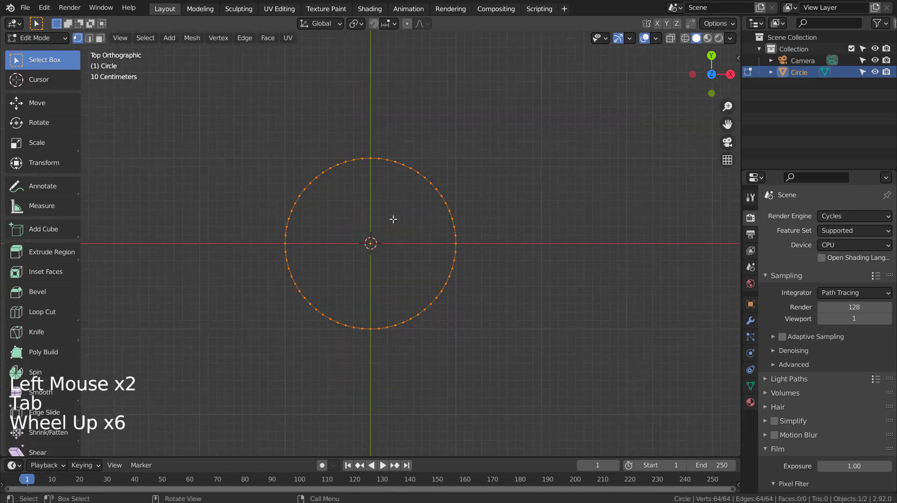
{"action": "left_click", "coordinate": [248, 253]}
{"action": "key", "text": "b"}
{"action": "left_click_drag", "start_coordinate": [249, 248], "coordinate": [558, 397]}
{"action": "key", "text": "x"}
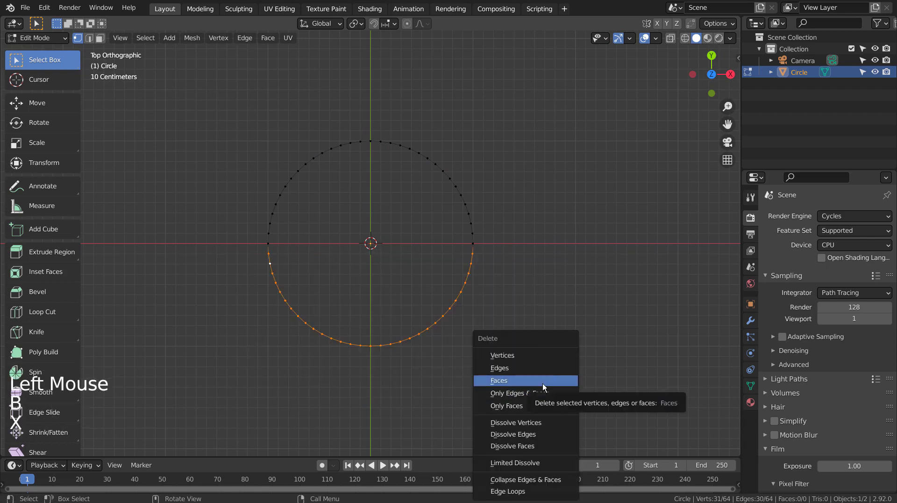
{"action": "left_click", "coordinate": [542, 383]}
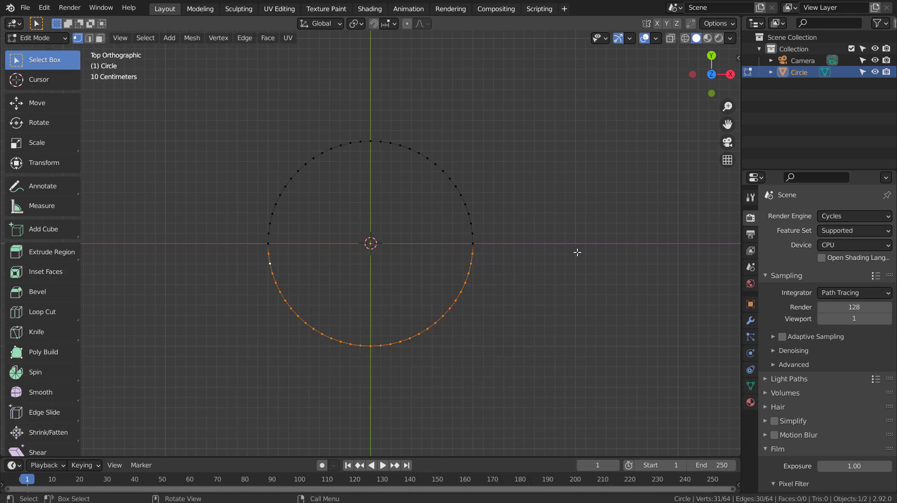
{"action": "key", "text": "Tab"}
Fill the circle with a face and poke it into a triangle fan
{"action": "key", "text": "a"}
{"action": "key", "text": "Tab"}
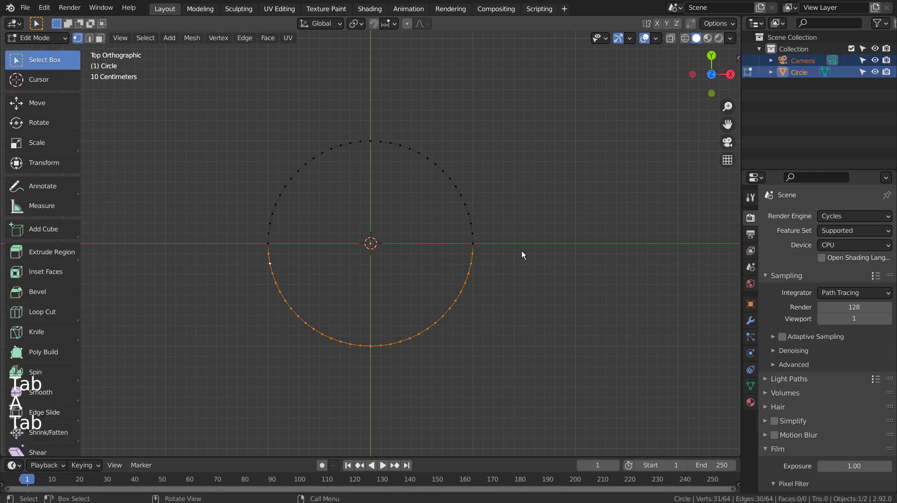
{"action": "key", "text": "a"}
{"action": "key", "text": "f"}
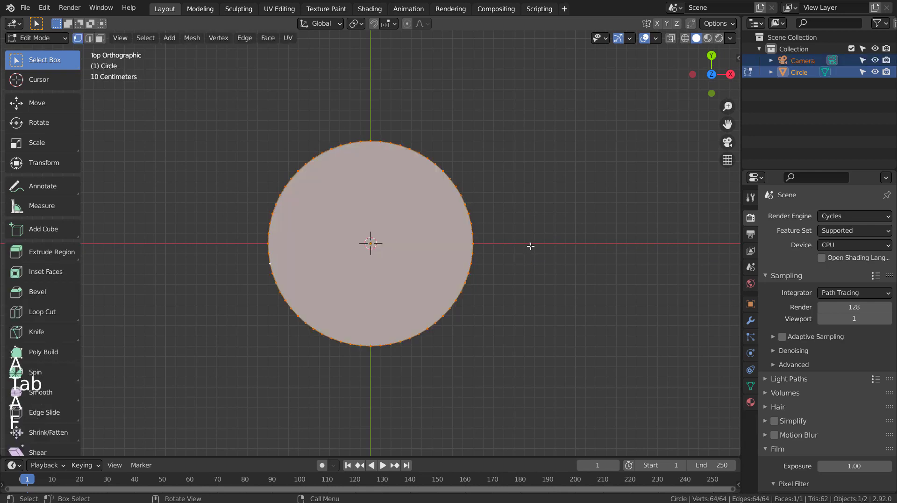
{"action": "left_click", "coordinate": [267, 38]}
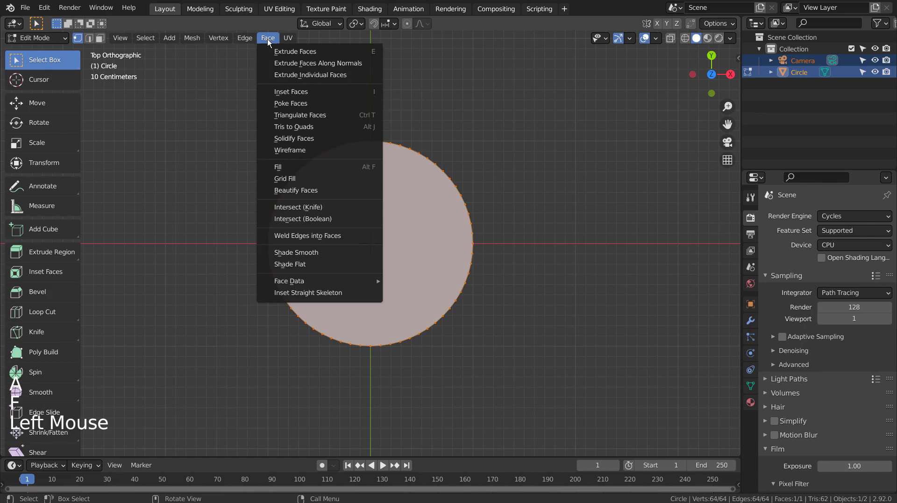
{"action": "left_click", "coordinate": [299, 104]}
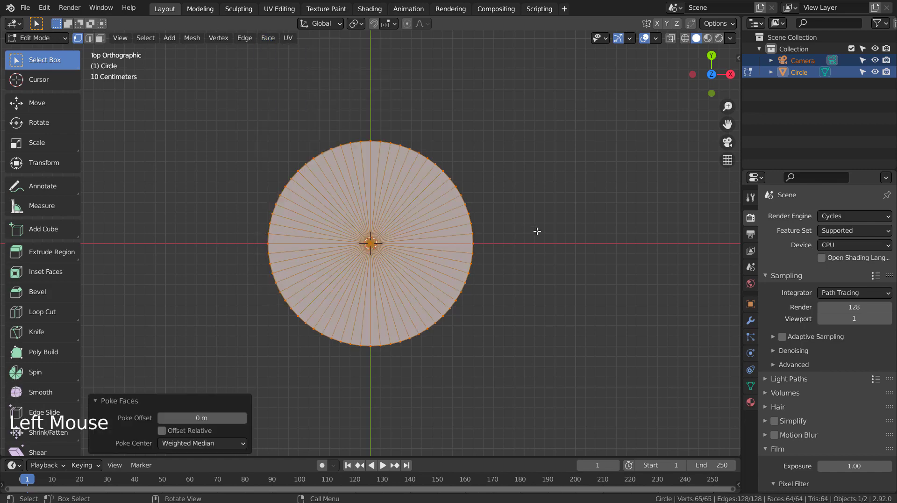
Box-select the fan's lower half, delete those vertices and return to Object Mode
{"action": "key", "text": "Tab"}
{"action": "key", "text": "Tab"}
{"action": "key", "text": "1"}
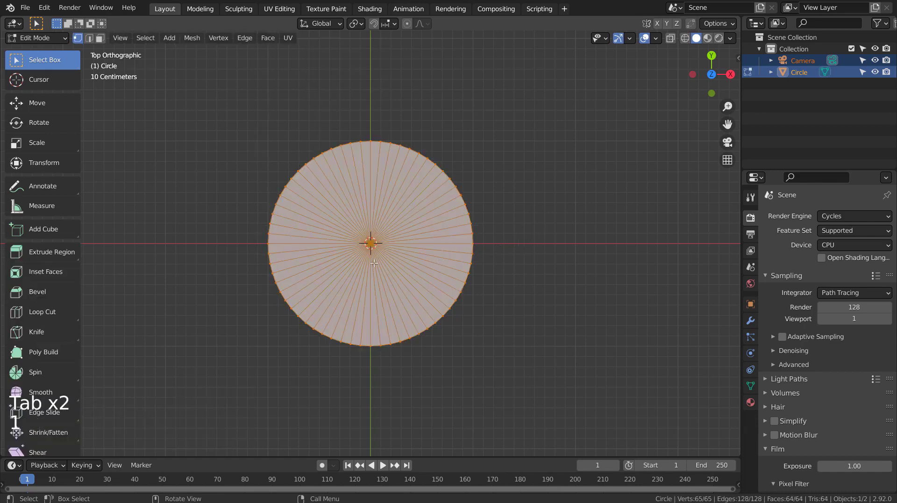
{"action": "left_click", "coordinate": [248, 248]}
{"action": "key", "text": "b"}
{"action": "left_click_drag", "start_coordinate": [248, 248], "coordinate": [579, 377]}
{"action": "key", "text": "x"}
{"action": "left_click", "coordinate": [553, 344]}
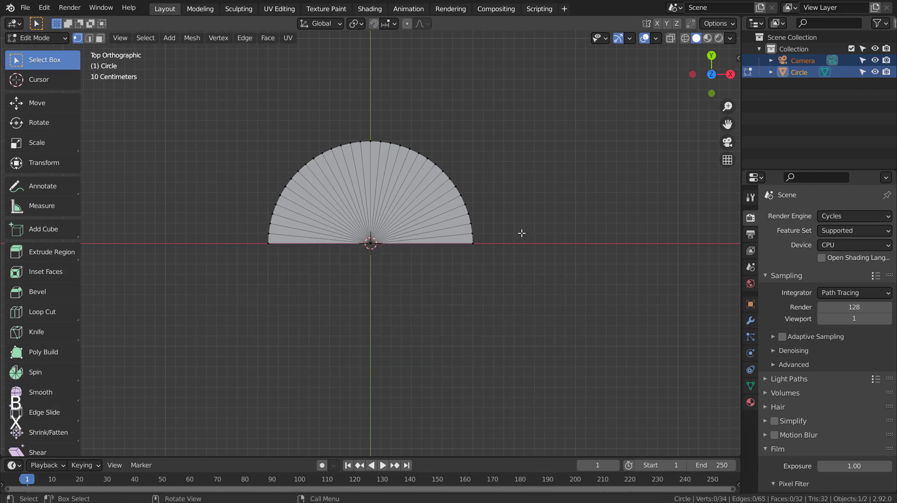
{"action": "key", "text": "Tab"}
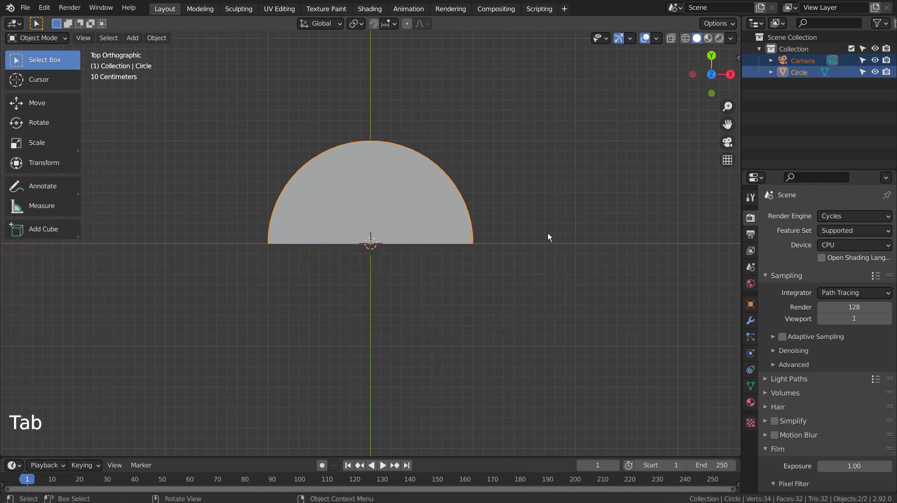
In top view Edit Mode, start selecting alternating points along the half-disc's arc
{"action": "middle_click_drag", "start_coordinate": [548, 232], "coordinate": [437, 323]}
{"action": "key", "text": "Tab"}
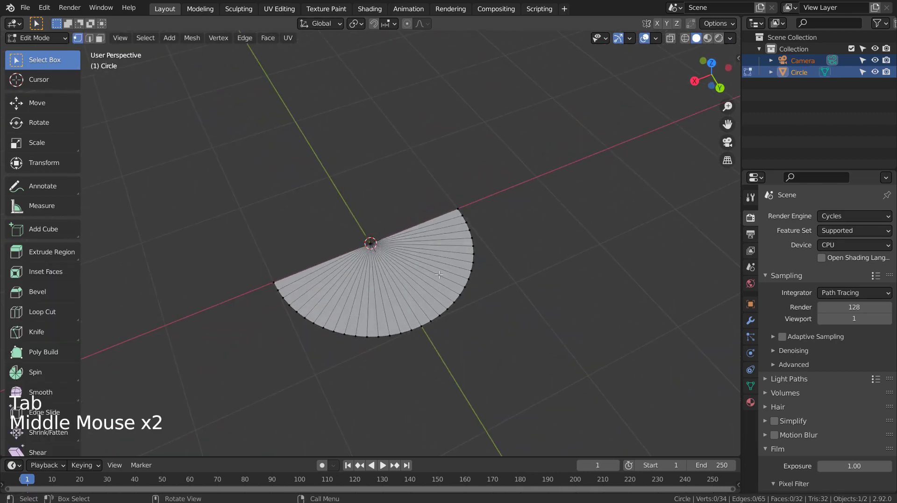
{"action": "key", "text": "KP_1"}
{"action": "key", "text": "KP_7"}
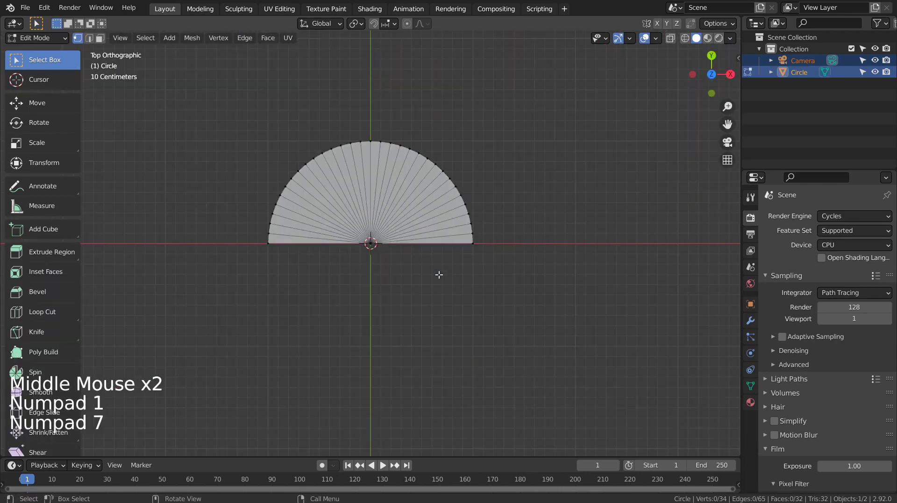
{"action": "left_click", "coordinate": [471, 215]}
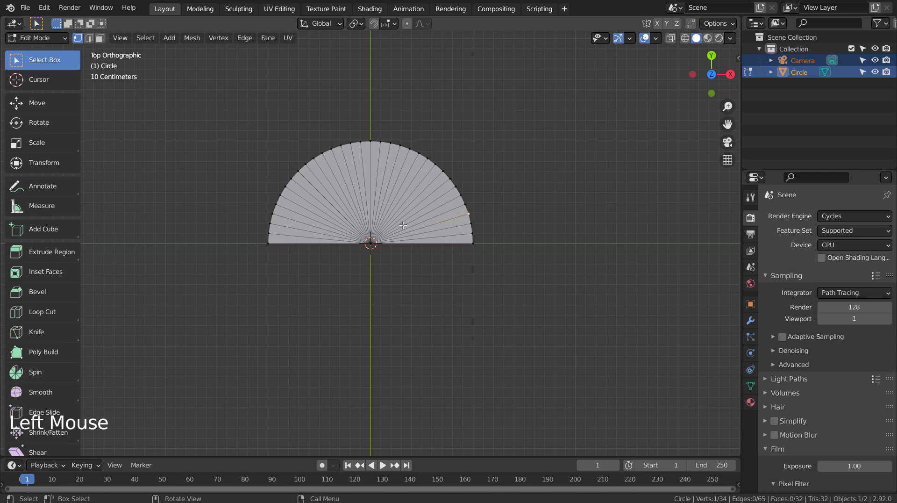
{"action": "left_click", "coordinate": [273, 214], "text": "shift"}
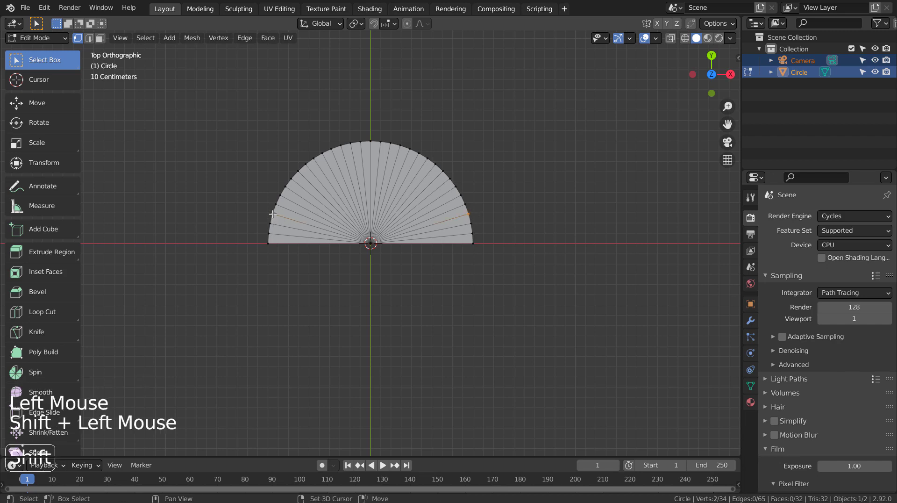
{"action": "left_click", "coordinate": [292, 179], "text": "shift"}
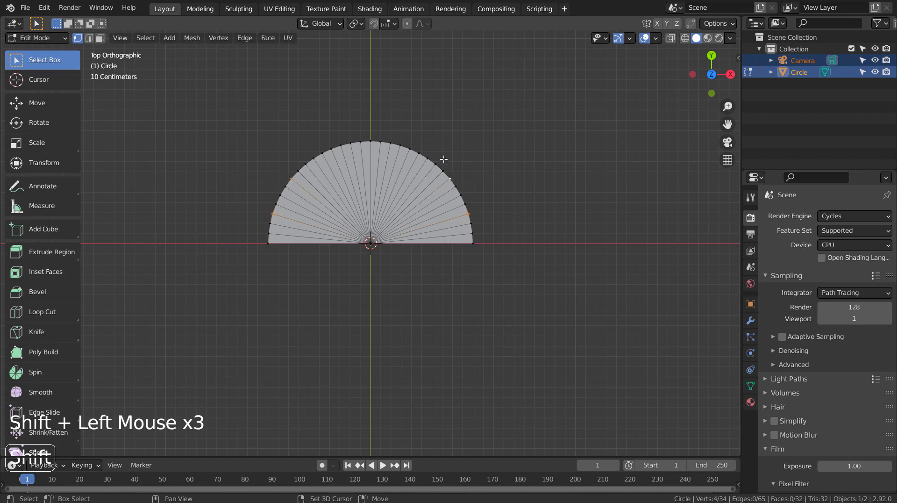
Add the upper arc points to the selection and move them straight up along Z
{"action": "left_click", "coordinate": [419, 152], "text": "shift"}
{"action": "left_click", "coordinate": [361, 141], "text": "shift"}
{"action": "left_click", "coordinate": [381, 141], "text": "shift"}
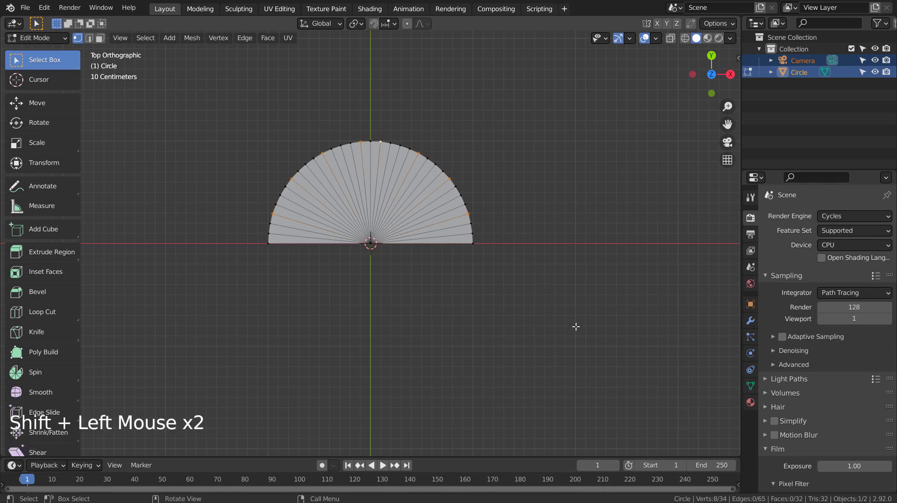
{"action": "middle_click_drag", "start_coordinate": [575, 326], "coordinate": [483, 159]}
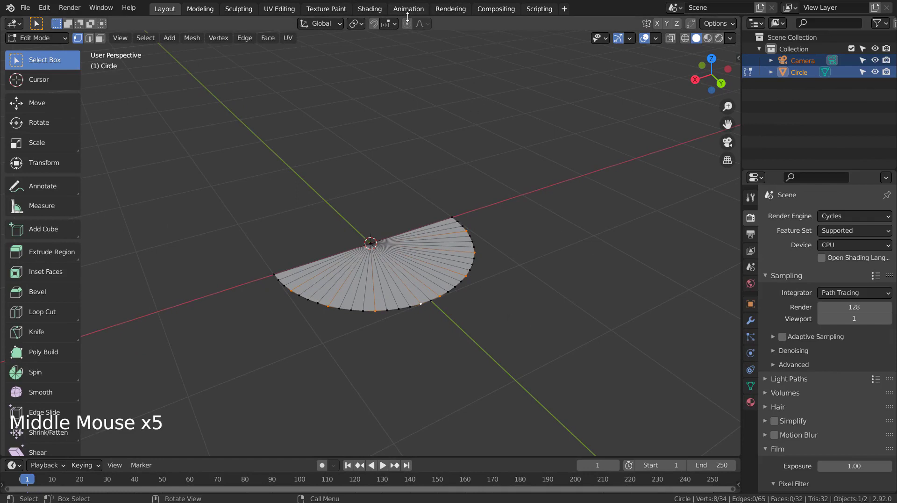
{"action": "key", "text": "g"}
{"action": "key", "text": "z"}
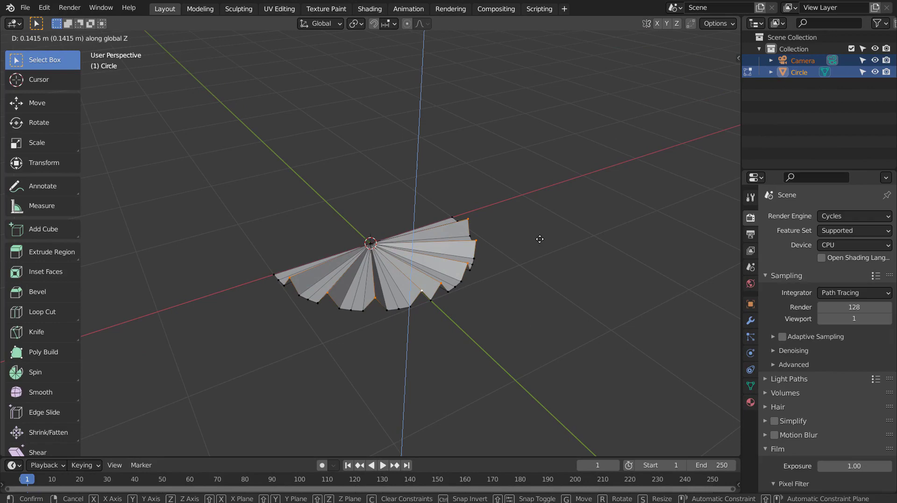
Confirm the raised rim points and add a level-3 subdivision surface
{"action": "left_click", "coordinate": [538, 240]}
{"action": "key", "text": "Tab"}
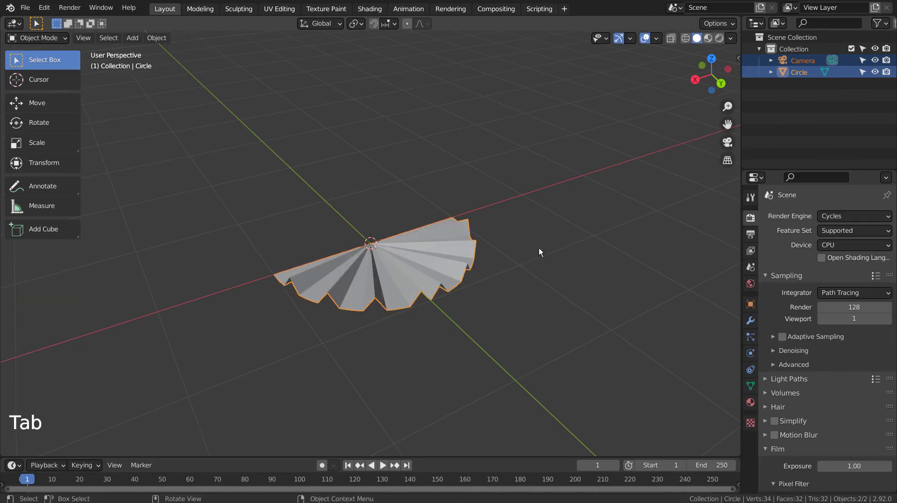
{"action": "key", "text": "ctrl+3"}
{"action": "middle_click_drag", "start_coordinate": [539, 248], "coordinate": [514, 277]}
{"action": "scroll", "coordinate": [399, 241], "scroll_direction": "up", "scroll_amount": 8}
{"action": "middle_click_drag", "start_coordinate": [399, 242], "coordinate": [438, 268]}
Shade the shell smooth and switch to the front view
{"action": "right_click", "coordinate": [248, 191]}
{"action": "left_click", "coordinate": [247, 191]}
{"action": "scroll", "coordinate": [358, 212], "scroll_direction": "down", "scroll_amount": 6}
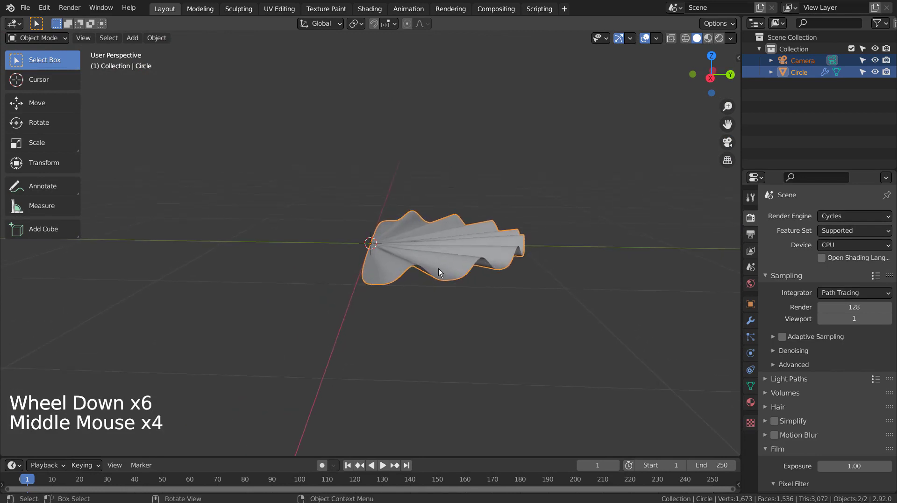
{"action": "key", "text": "Tab"}
{"action": "key", "text": "Tab"}
{"action": "middle_click", "coordinate": [438, 254]}
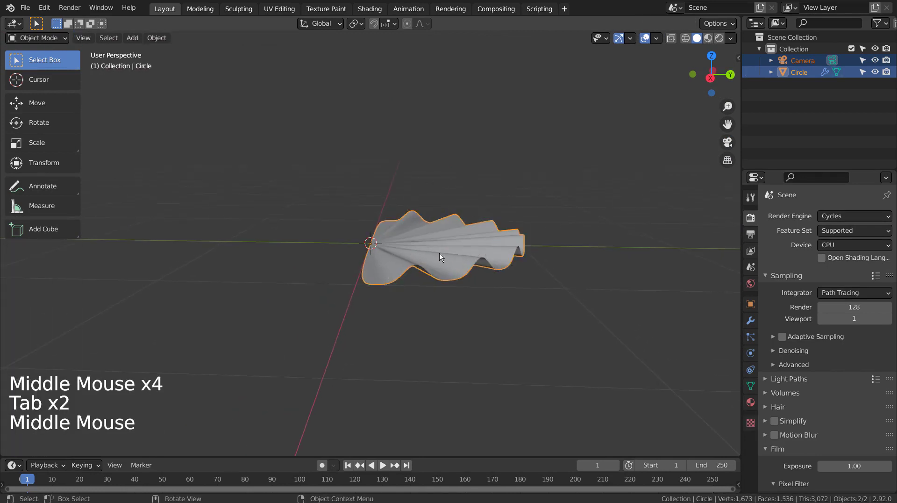
{"action": "key", "text": "KP_1"}
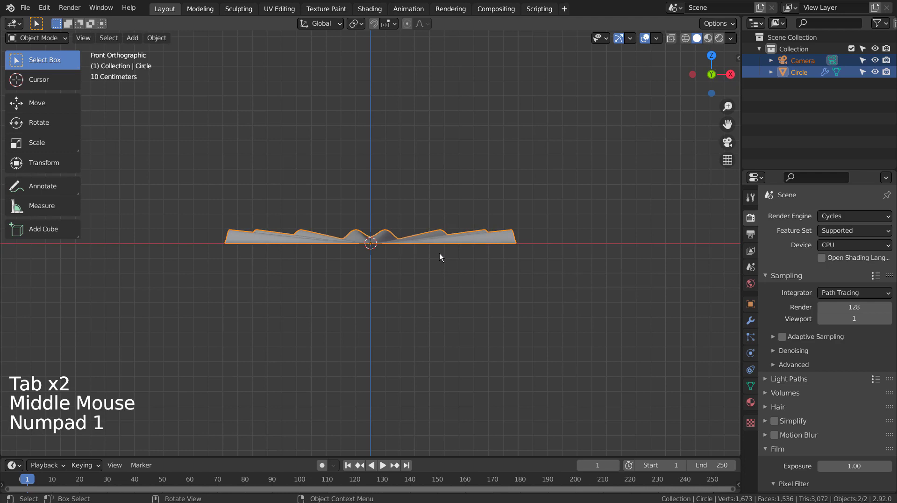
{"action": "key", "text": "shift+a"}
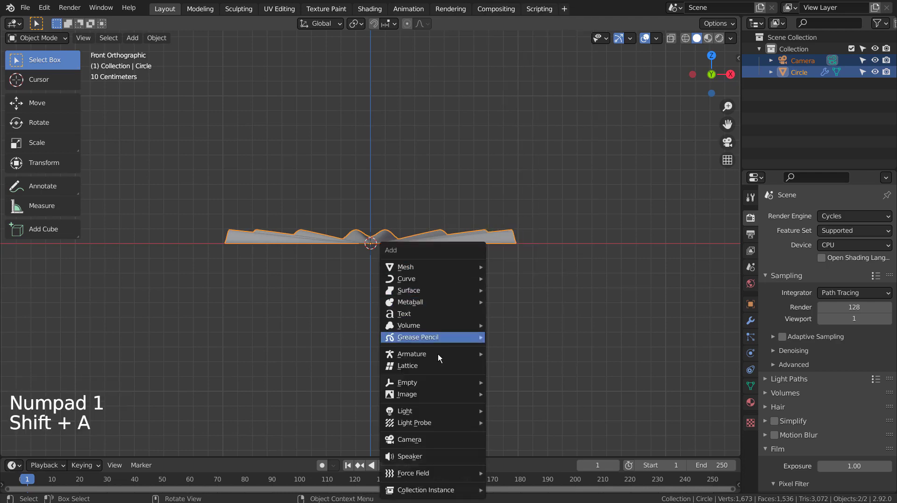
Add a plain axes Empty at the origin and reselect the shell
{"action": "mouse_move", "coordinate": [441, 384]}
{"action": "left_click", "coordinate": [514, 378]}
{"action": "middle_click_drag", "start_coordinate": [520, 369], "coordinate": [418, 250]}
{"action": "scroll", "coordinate": [479, 342], "scroll_direction": "down", "scroll_amount": 4}
{"action": "left_click", "coordinate": [418, 251]}
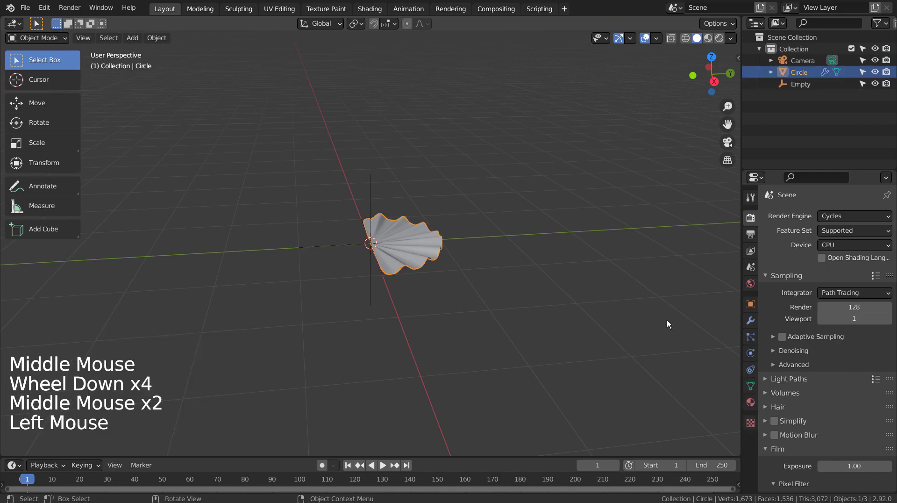
Add an Array modifier using the Empty as object offset instead of relative offset
{"action": "left_click", "coordinate": [751, 321]}
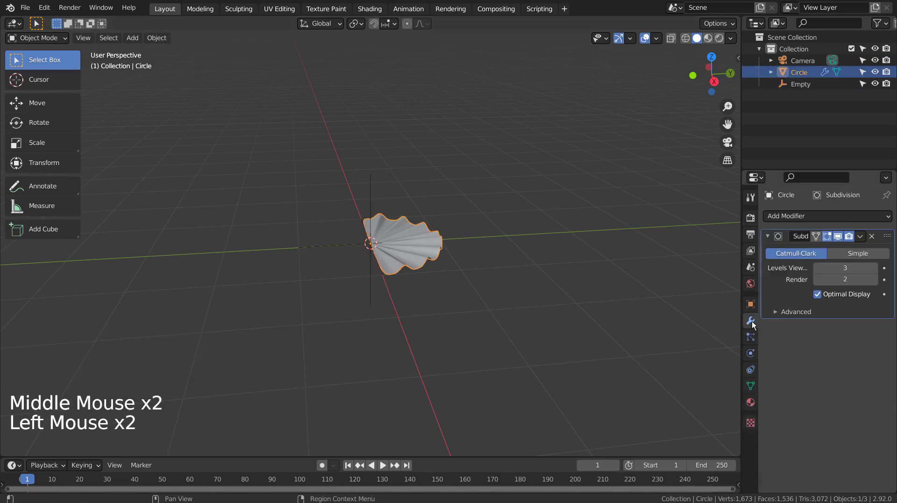
{"action": "left_click", "coordinate": [820, 211]}
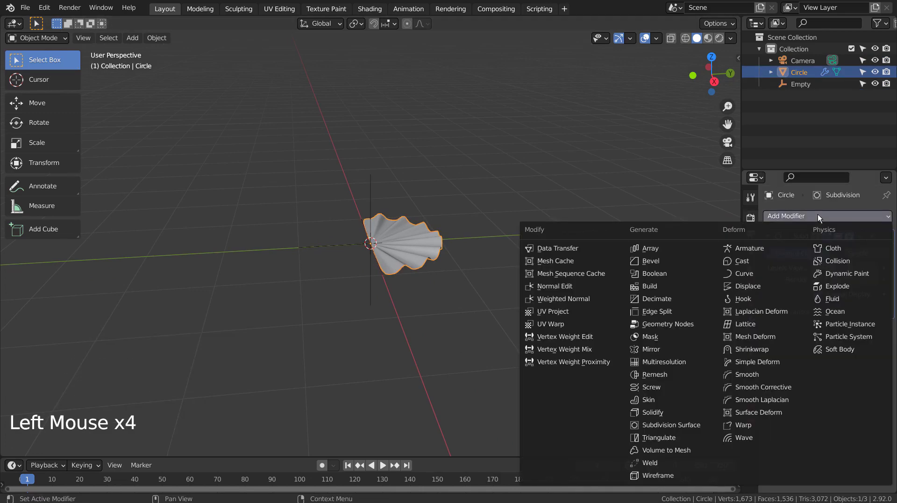
{"action": "left_click", "coordinate": [681, 260]}
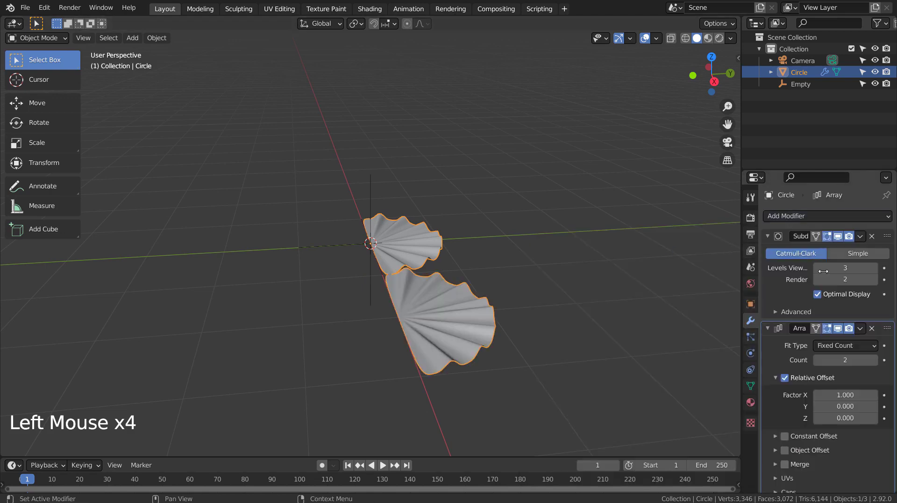
{"action": "left_click", "coordinate": [785, 377]}
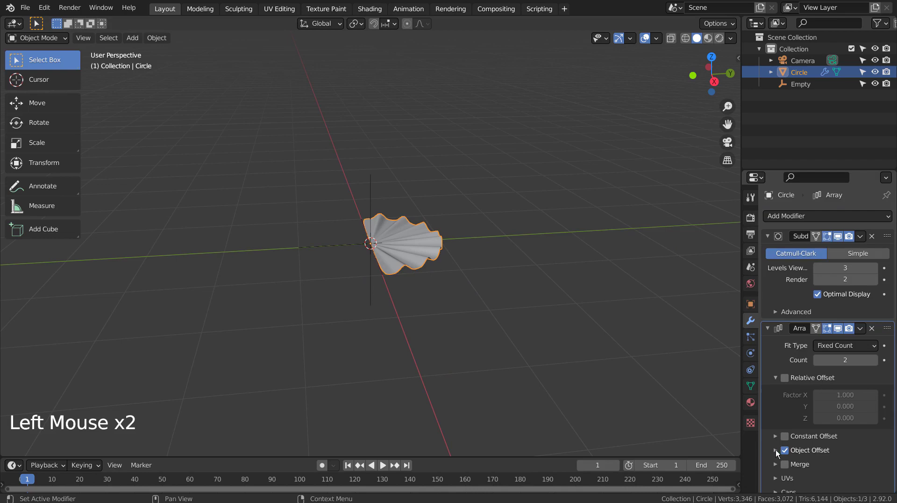
{"action": "left_click", "coordinate": [776, 449]}
{"action": "left_click", "coordinate": [843, 467]}
{"action": "left_click", "coordinate": [778, 356]}
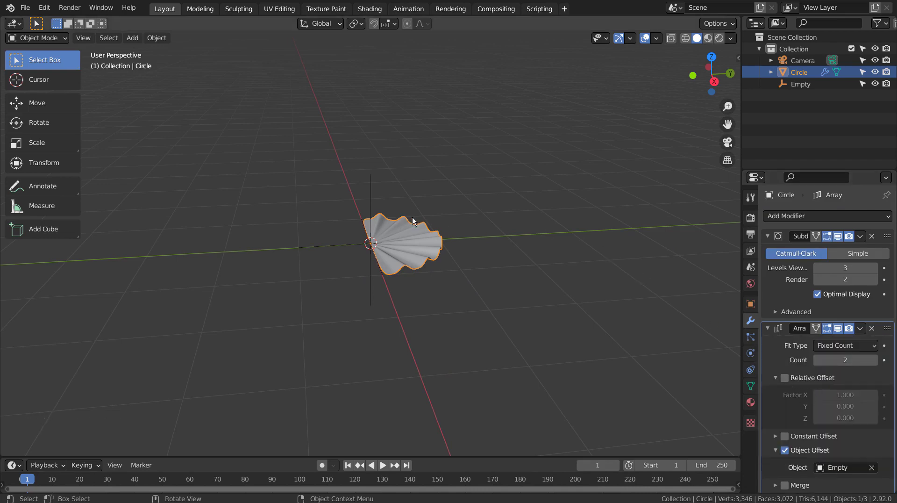
{"action": "left_click", "coordinate": [374, 194]}
Show the Empty's transform values and set its X rotation to 30°
{"action": "key", "text": "n"}
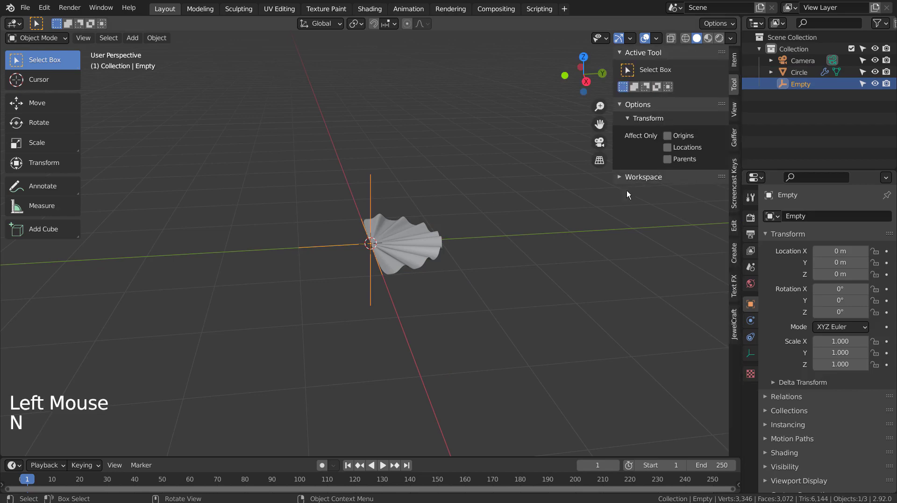
{"action": "left_click", "coordinate": [734, 66]}
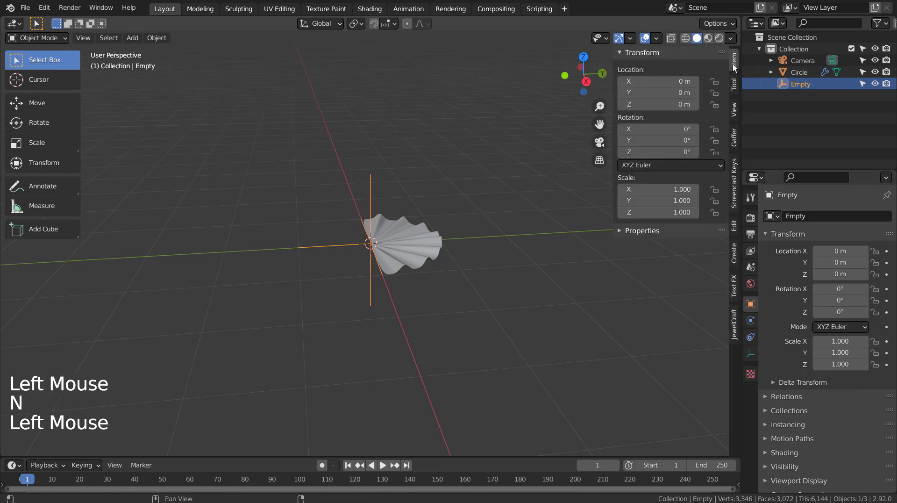
{"action": "mouse_move", "coordinate": [644, 138]}
{"action": "left_mouse_down"}
{"action": "mouse_move", "coordinate": [671, 139]}
{"action": "mouse_move", "coordinate": [641, 151]}
{"action": "mouse_move", "coordinate": [654, 151]}
{"action": "mouse_move", "coordinate": [636, 128]}
{"action": "mouse_move", "coordinate": [649, 129]}
{"action": "left_mouse_up"}
{"action": "key", "text": "ctrl+z"}
{"action": "key", "text": "ctrl+z"}
{"action": "double_click", "coordinate": [649, 129]}
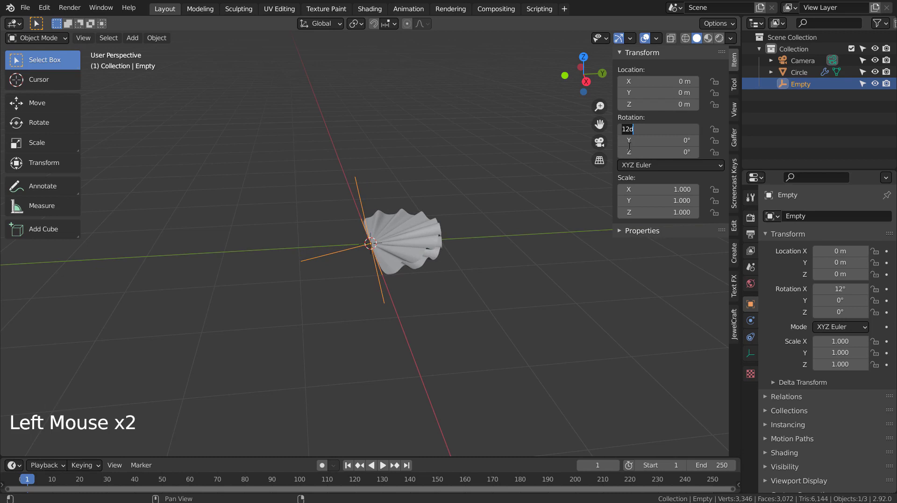
{"action": "type", "text": "30"}
{"action": "key", "text": "Return"}
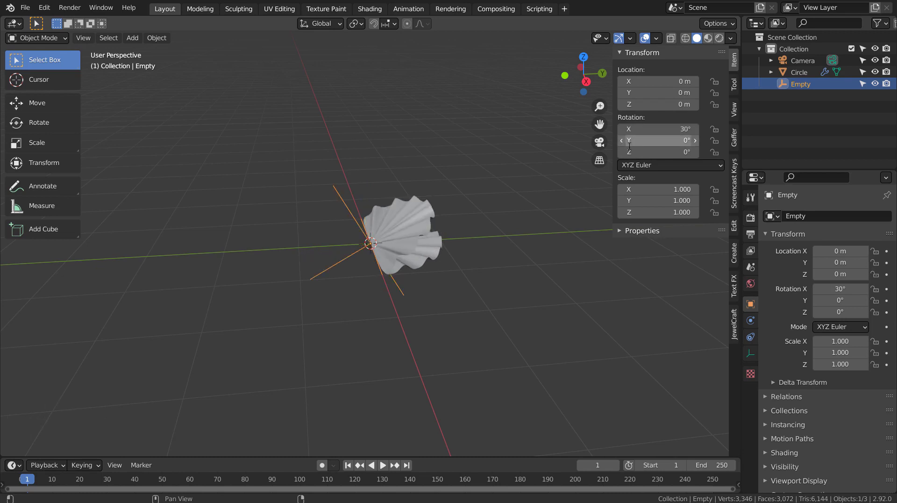
Lower the Empty's X rotation step by step to 5°
{"action": "middle_click_drag", "start_coordinate": [453, 248], "coordinate": [324, 242]}
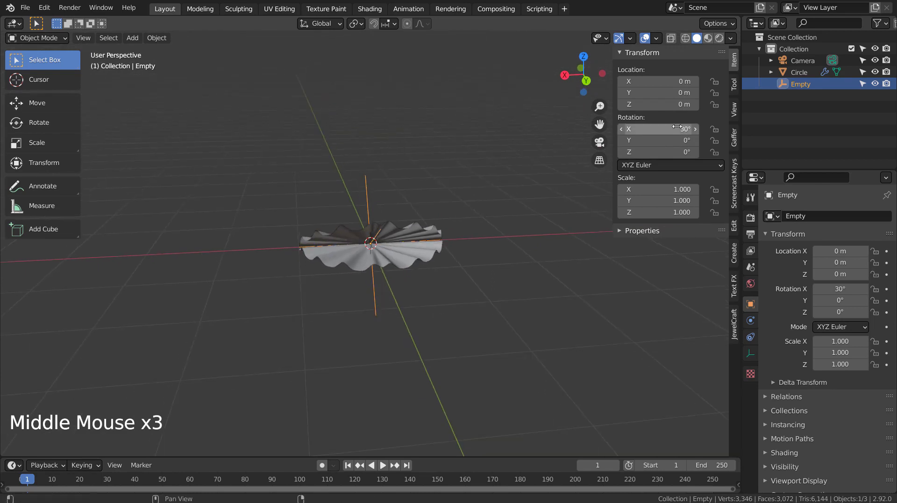
{"action": "left_click_drag", "start_coordinate": [677, 127], "coordinate": [654, 127]}
{"action": "middle_click_drag", "start_coordinate": [518, 254], "coordinate": [590, 243]}
{"action": "left_click_drag", "start_coordinate": [668, 129], "coordinate": [654, 128]}
{"action": "middle_click_drag", "start_coordinate": [584, 262], "coordinate": [634, 292]}
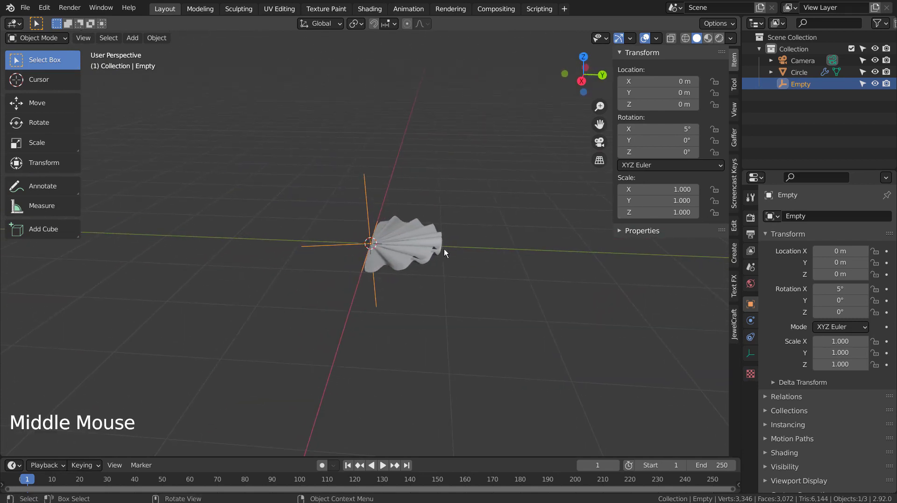
Set the fan's Array count to 72 to close the ribbed sphere
{"action": "left_click", "coordinate": [421, 253]}
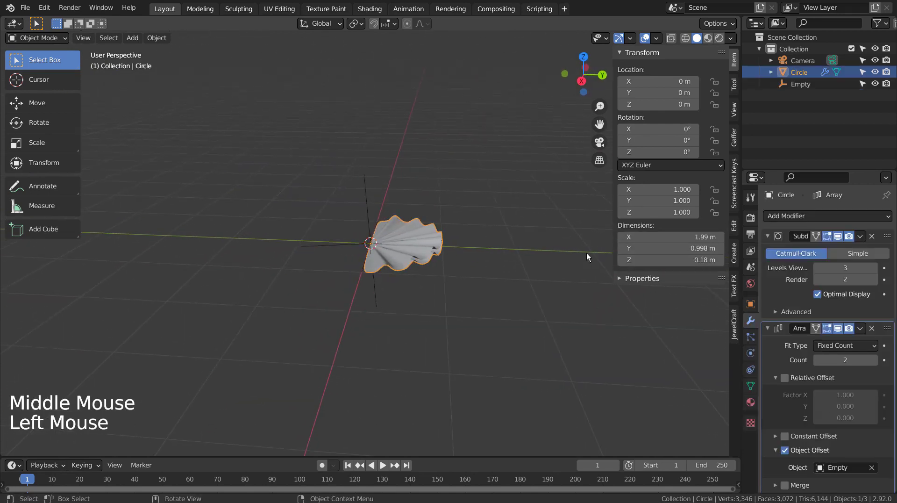
{"action": "double_click", "coordinate": [836, 359]}
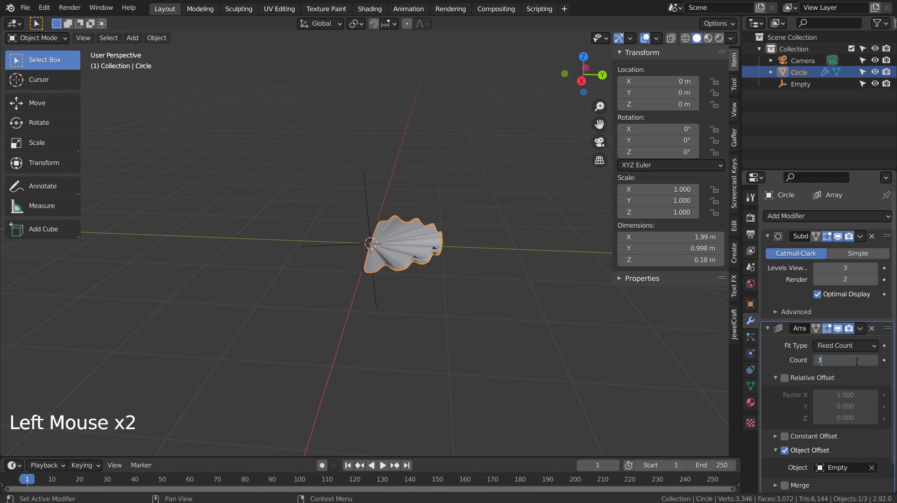
{"action": "key", "text": "Return"}
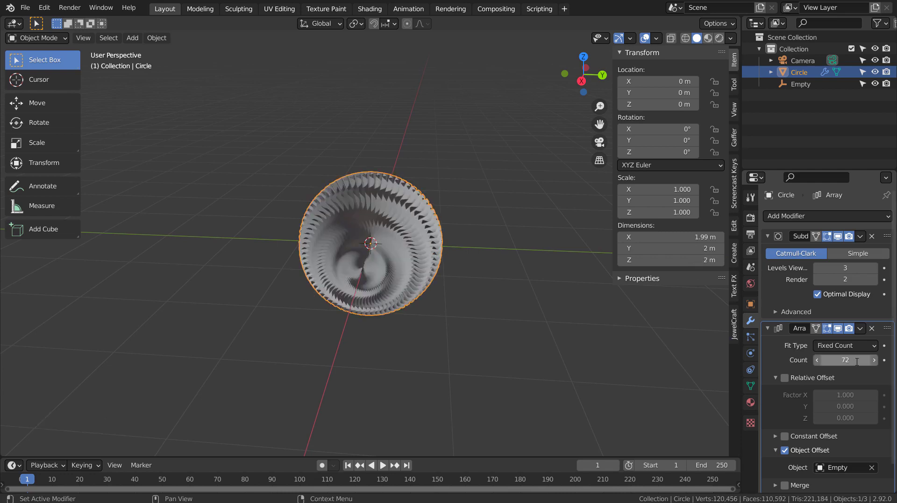
{"action": "middle_click_drag", "start_coordinate": [561, 315], "coordinate": [397, 230]}
{"action": "scroll", "coordinate": [396, 230], "scroll_direction": "up", "scroll_amount": 2}
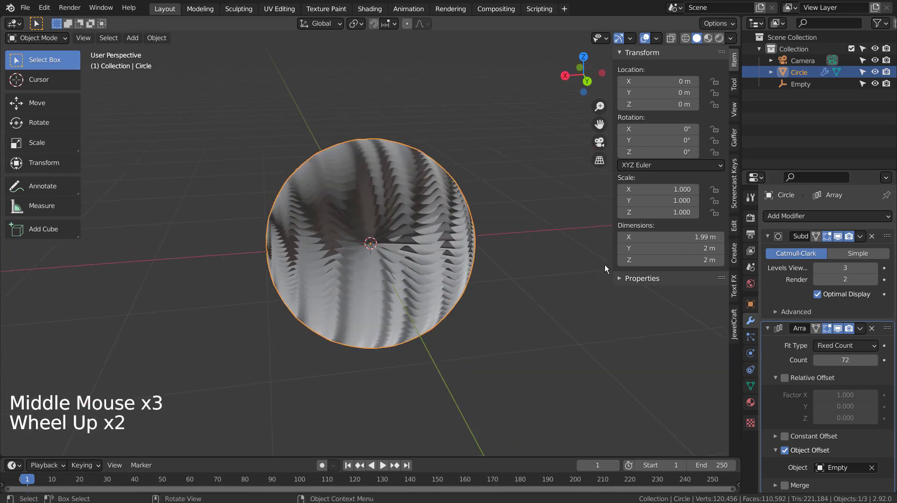
{"action": "mouse_move", "coordinate": [858, 362]}
{"action": "left_mouse_down"}
{"action": "mouse_move", "coordinate": [818, 362]}
{"action": "mouse_move", "coordinate": [850, 362]}
{"action": "left_mouse_up"}
{"action": "left_click", "coordinate": [850, 361]}
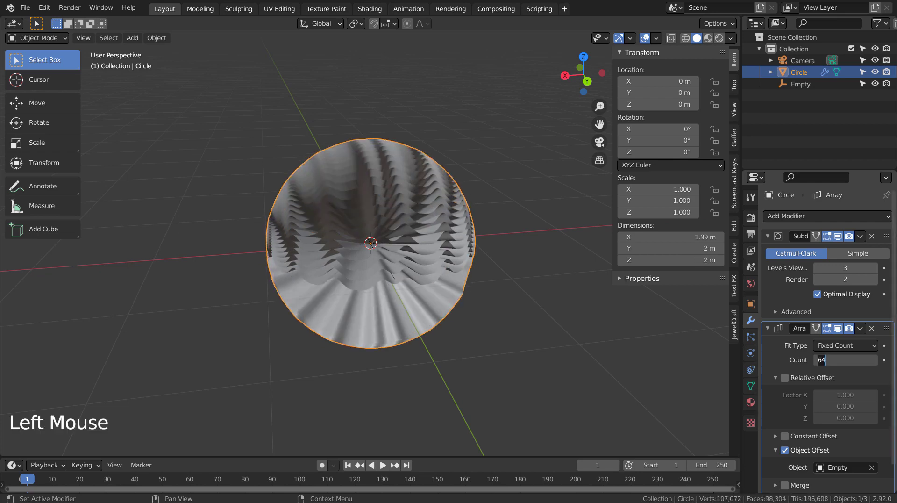
{"action": "type", "text": "72"}
{"action": "key", "text": "Return"}
{"action": "middle_click_drag", "start_coordinate": [603, 323], "coordinate": [534, 293]}
{"action": "scroll", "coordinate": [447, 341], "scroll_direction": "up", "scroll_amount": 3}
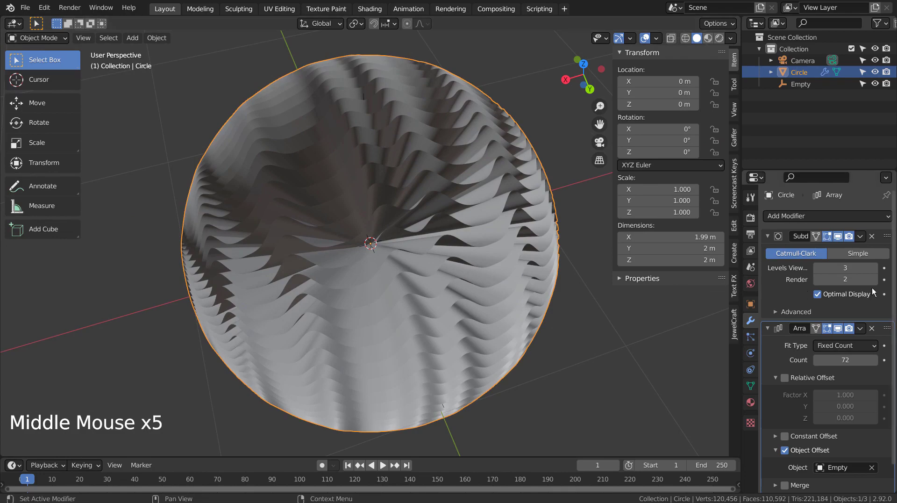
Add a Solidify modifier to thicken the sphere's fins
{"action": "left_click", "coordinate": [810, 215]}
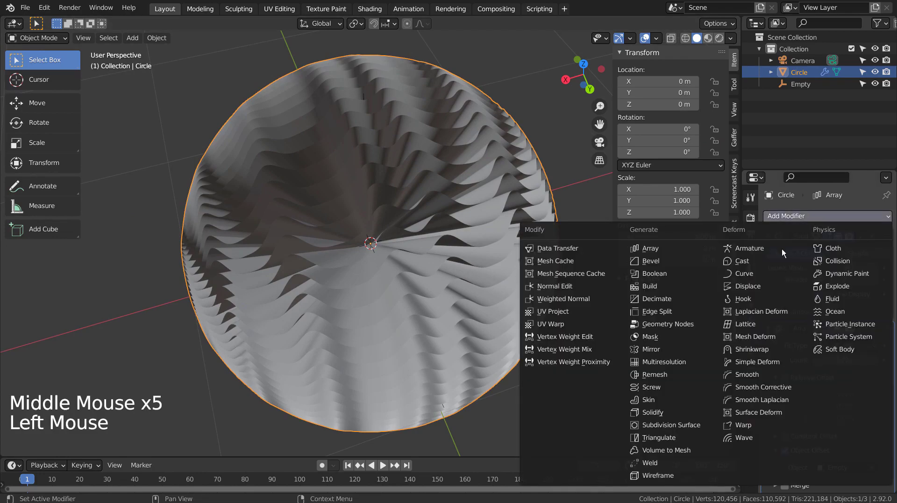
{"action": "left_click", "coordinate": [649, 414]}
{"action": "middle_click_drag", "start_coordinate": [630, 363], "coordinate": [781, 293]}
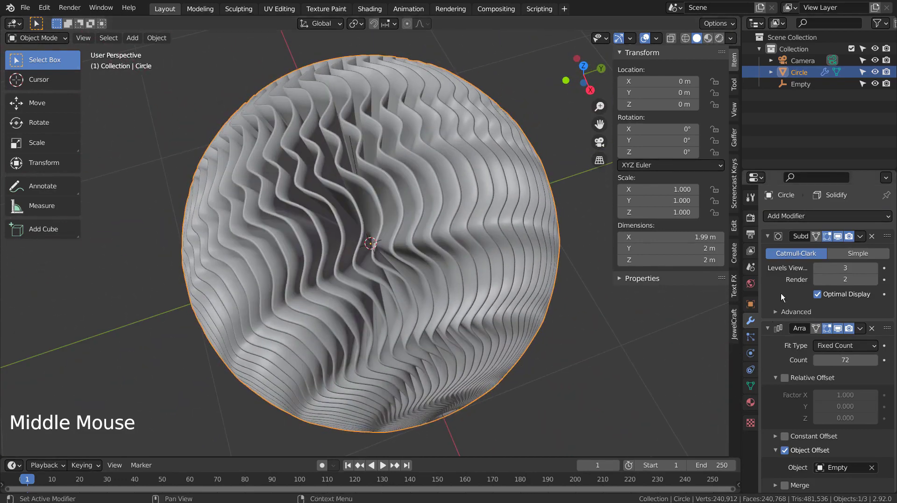
Add a Simple Deform Twist modifier on X with a -235° angle
{"action": "left_click", "coordinate": [814, 216]}
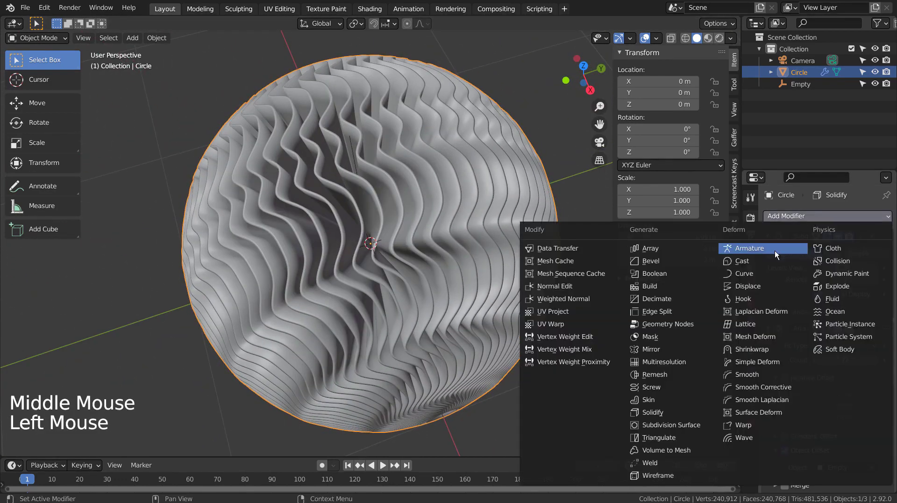
{"action": "left_click", "coordinate": [771, 363]}
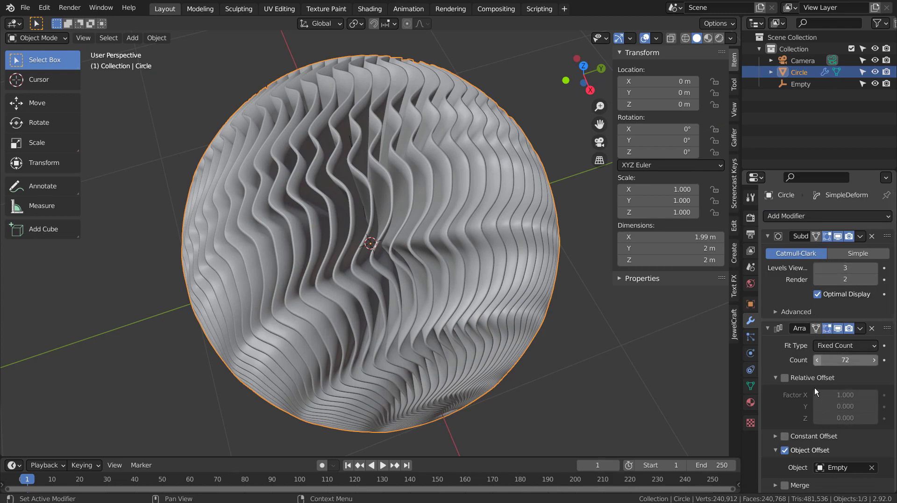
{"action": "scroll", "coordinate": [814, 387], "scroll_direction": "down", "scroll_amount": 14}
{"action": "scroll", "coordinate": [814, 390], "scroll_direction": "down", "scroll_amount": 10}
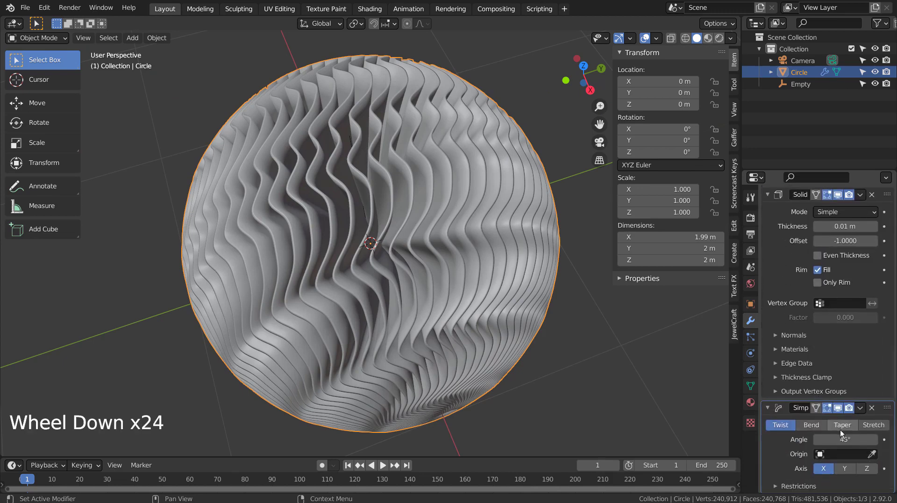
{"action": "left_click_drag", "start_coordinate": [841, 439], "coordinate": [756, 438]}
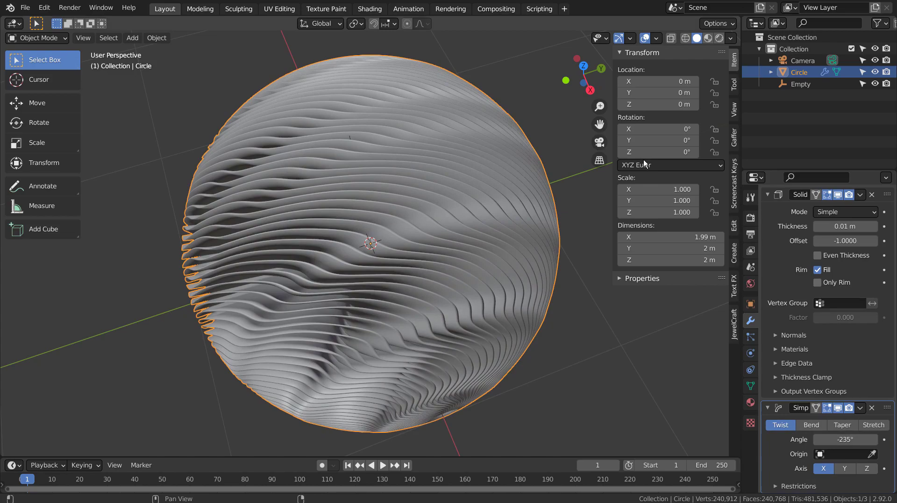
{"action": "middle_click_drag", "start_coordinate": [563, 187], "coordinate": [640, 211]}
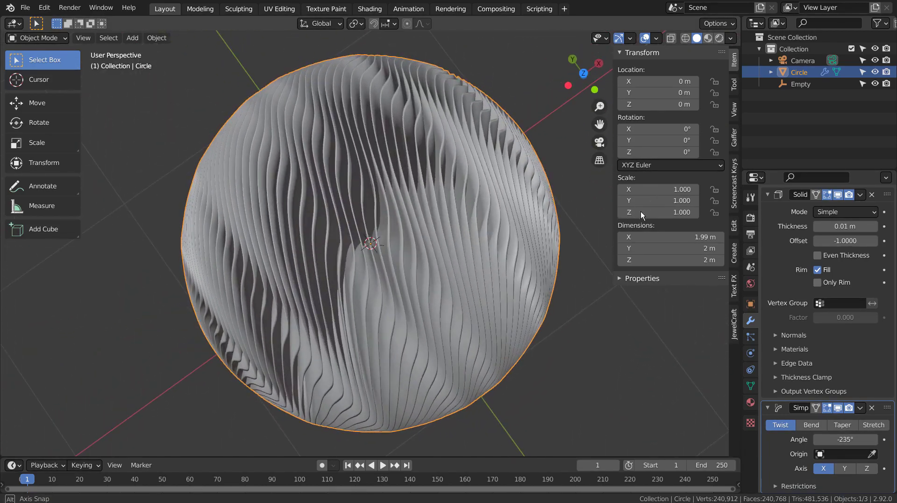
Align the camera to the current view and walk it in toward the sphere
{"action": "scroll", "coordinate": [565, 245], "scroll_direction": "down", "scroll_amount": 2}
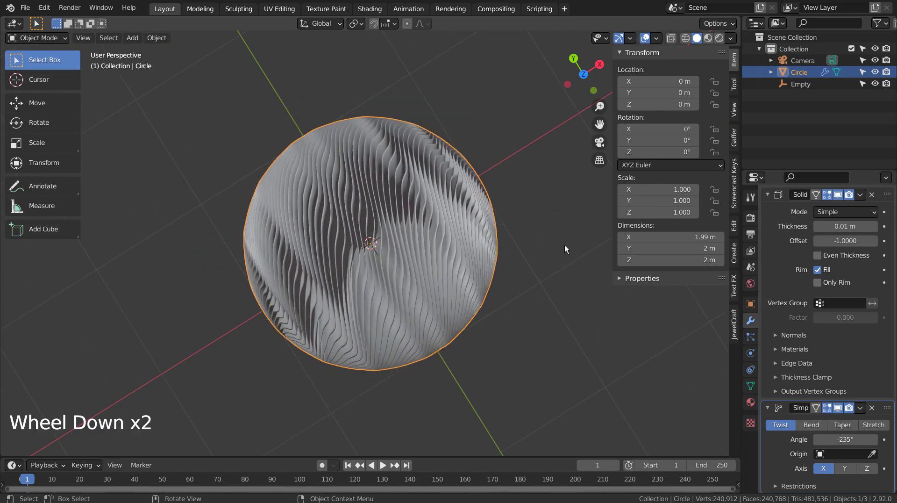
{"action": "scroll", "coordinate": [565, 245], "scroll_direction": "down", "scroll_amount": 3}
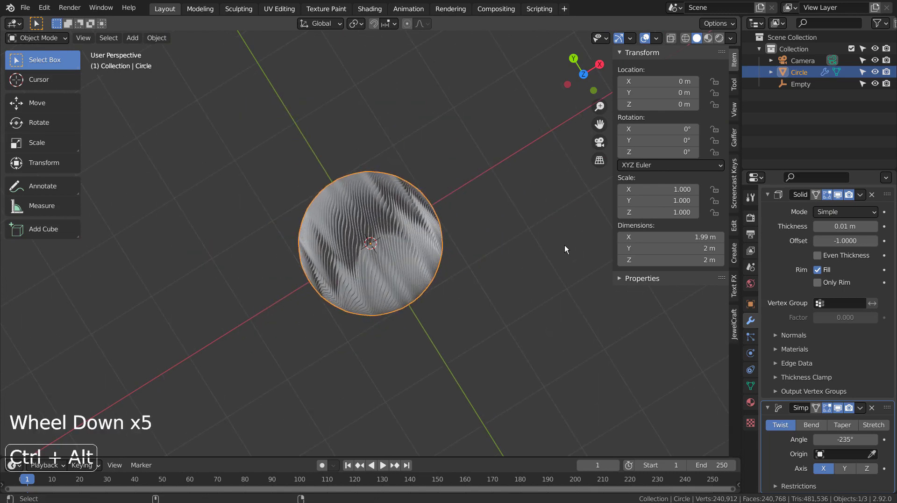
{"action": "key", "text": "ctrl+alt+KP_0"}
{"action": "key", "text": "shift+grave"}
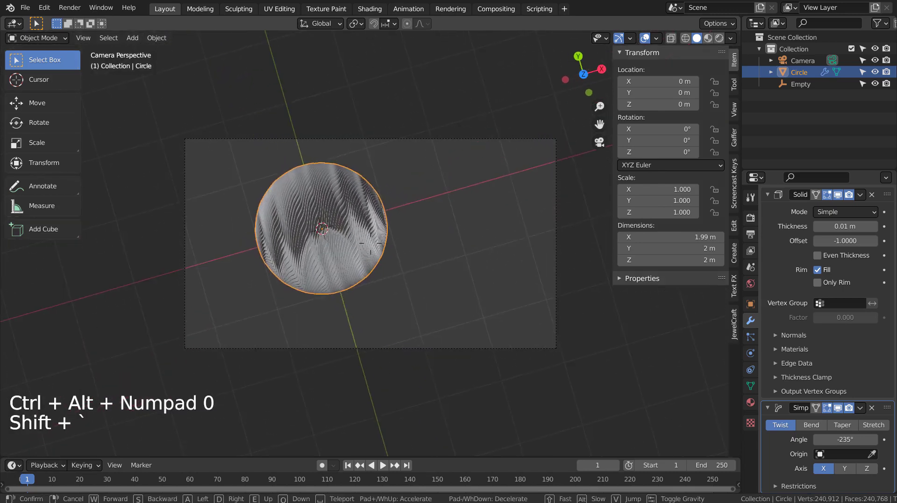
{"action": "mouse_move", "coordinate": [364, 243]}
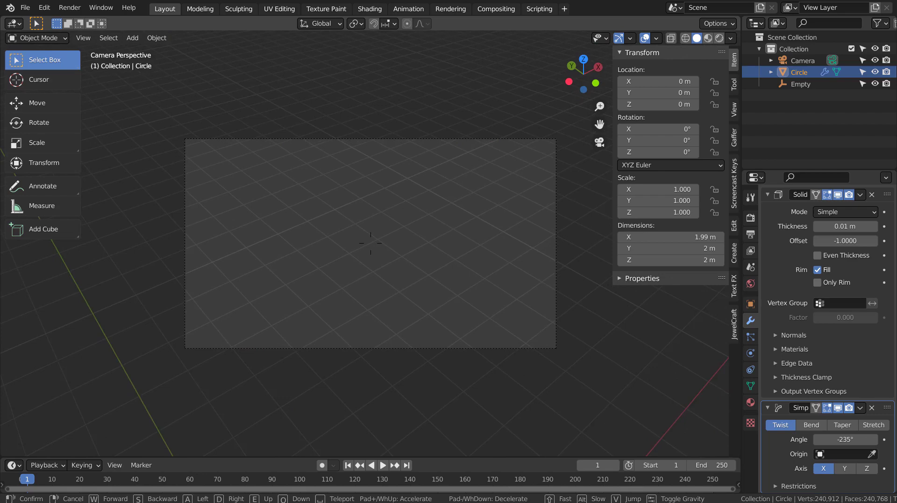
{"action": "key", "text": "w"}
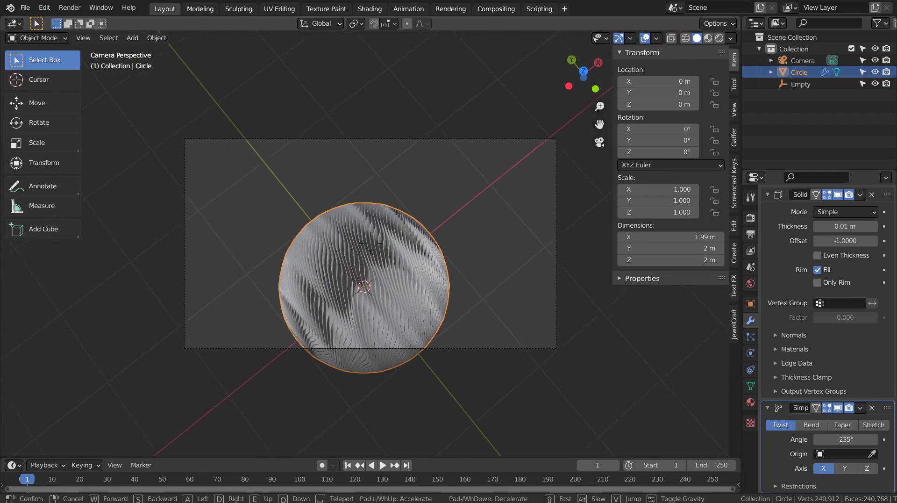
{"action": "key", "text": "Return"}
Set the camera's Lens Shift Y to -0.120
{"action": "left_click", "coordinate": [807, 63]}
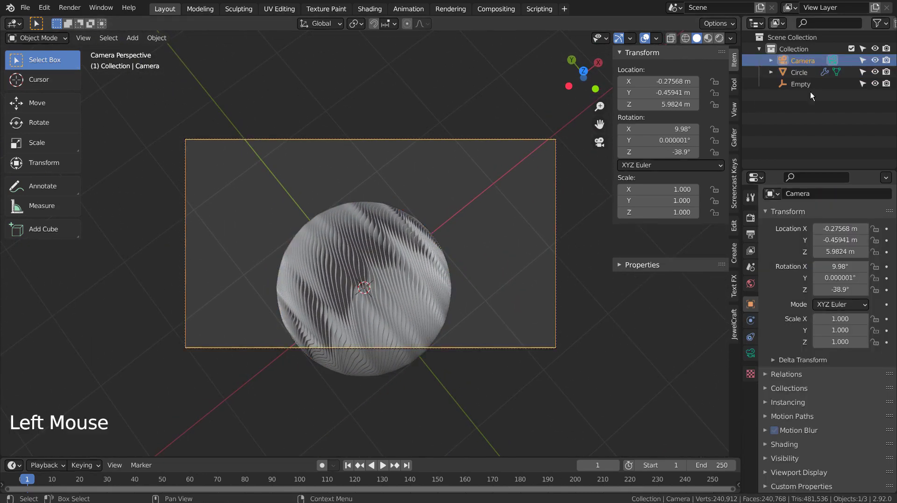
{"action": "left_click", "coordinate": [751, 353]}
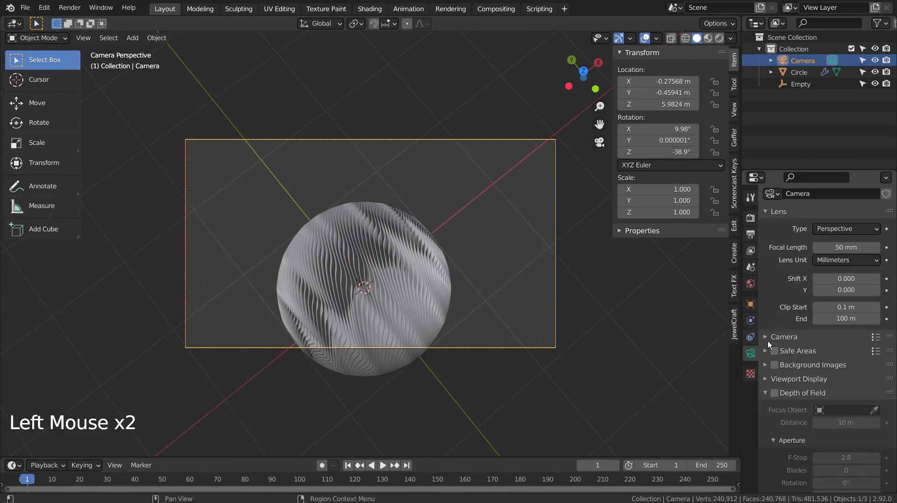
{"action": "left_click_drag", "start_coordinate": [847, 289], "coordinate": [813, 289]}
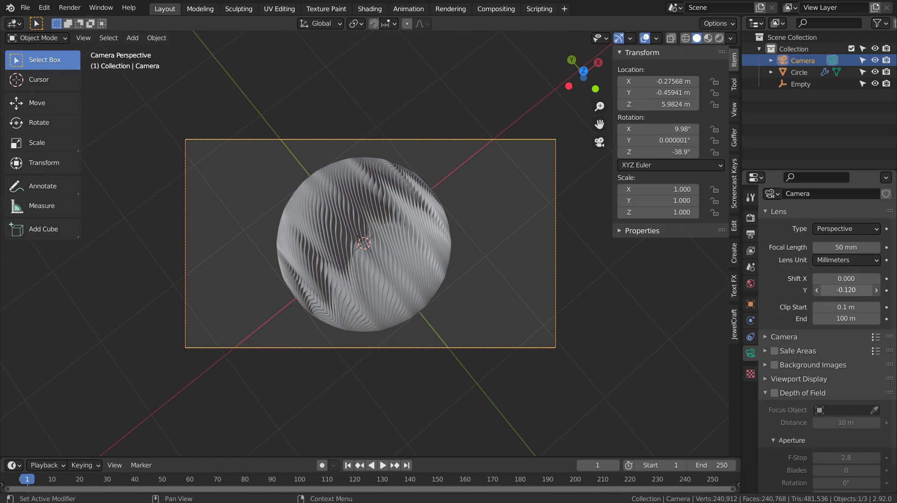
Add a ground plane beneath the sphere scaled to 8.847
{"action": "left_click", "coordinate": [473, 211]}
{"action": "key", "text": "shift+a"}
{"action": "mouse_move", "coordinate": [463, 93]}
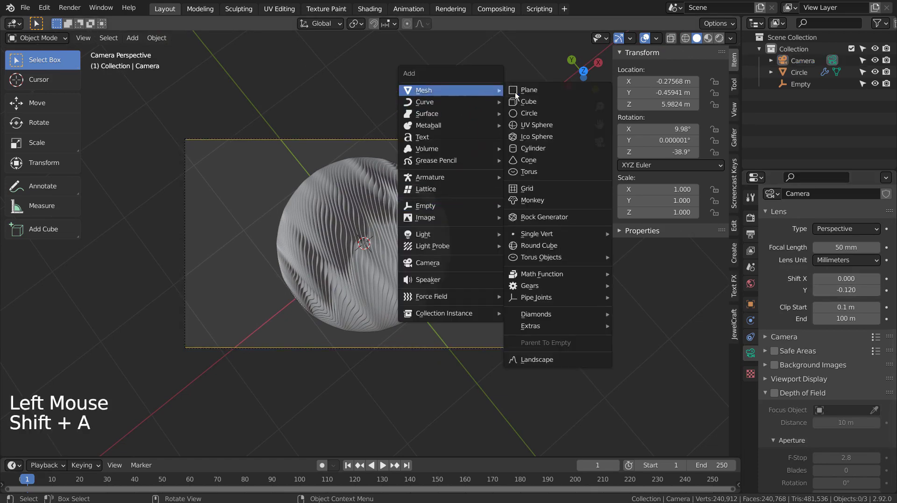
{"action": "left_click", "coordinate": [516, 92]}
{"action": "key", "text": "s"}
{"action": "left_click", "coordinate": [492, 206]}
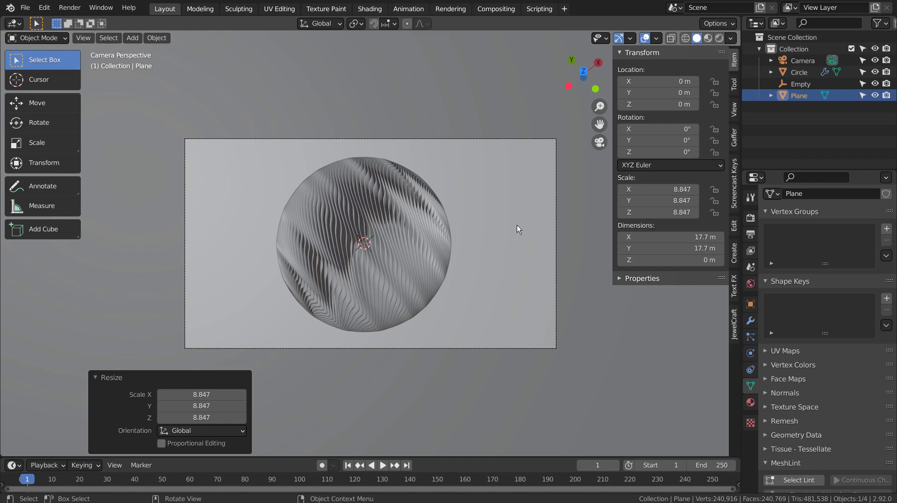
Nudge the camera's Lens Shift X to about -0.018, then reselect the plane
{"action": "left_click", "coordinate": [807, 62]}
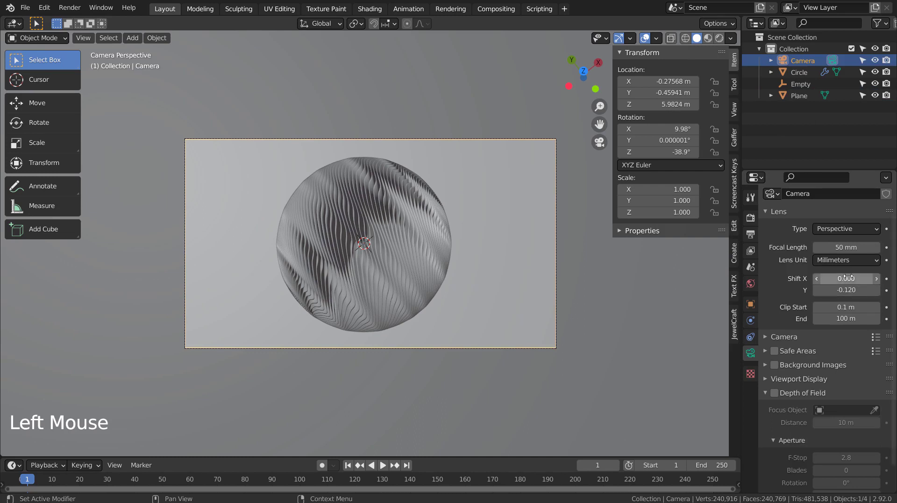
{"action": "left_click_drag", "start_coordinate": [848, 277], "coordinate": [826, 278]}
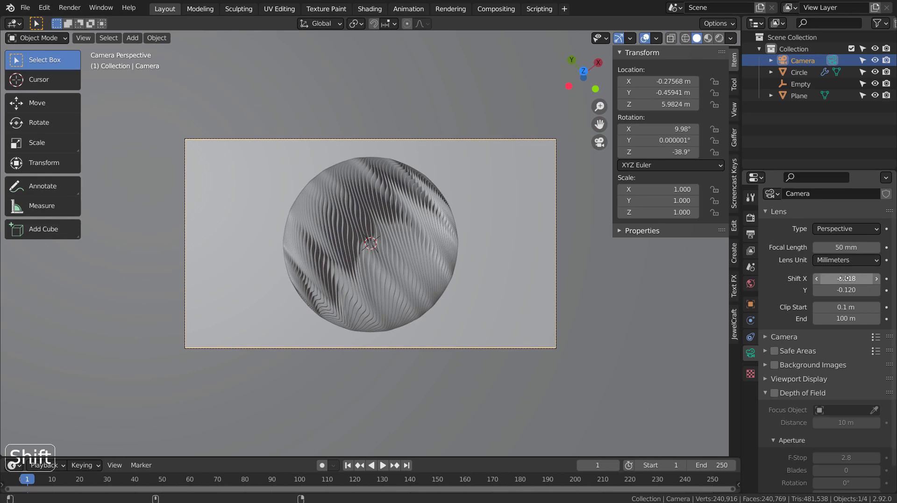
{"action": "left_click", "coordinate": [666, 343]}
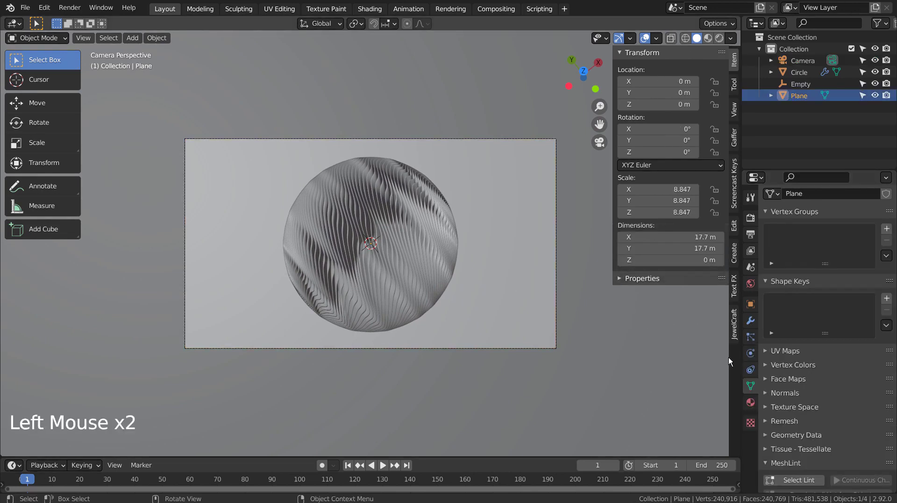
Create a new material for the ground plane and open its Base Color picker
{"action": "left_click", "coordinate": [750, 402]}
{"action": "left_click", "coordinate": [819, 257]}
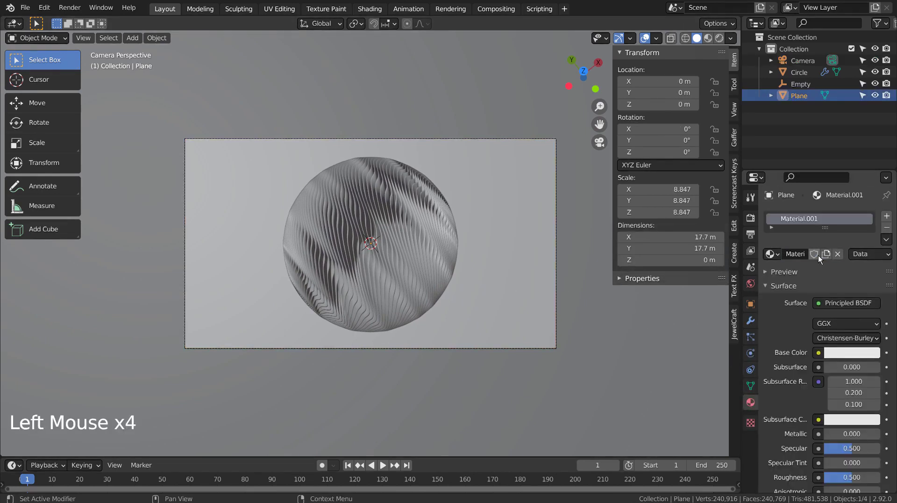
{"action": "left_click", "coordinate": [853, 354]}
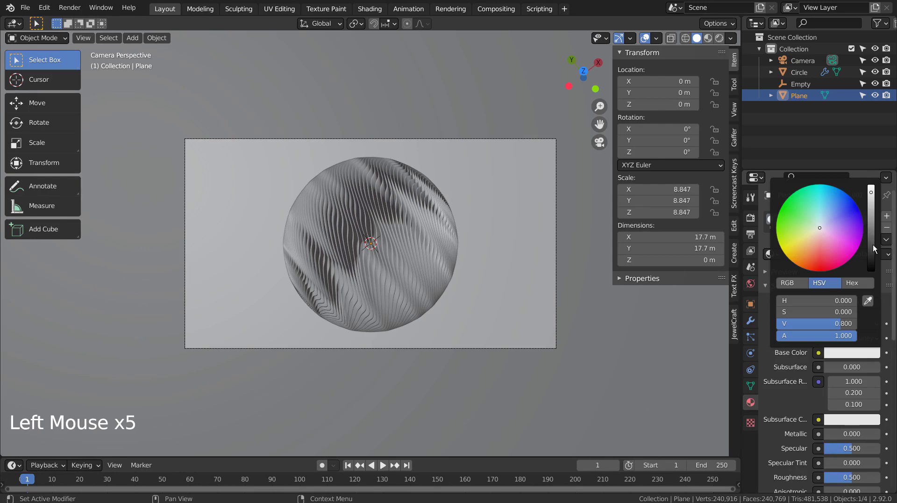
In the Shading workspace, show the scene with Rendered shading through the camera
{"action": "left_click", "coordinate": [370, 9]}
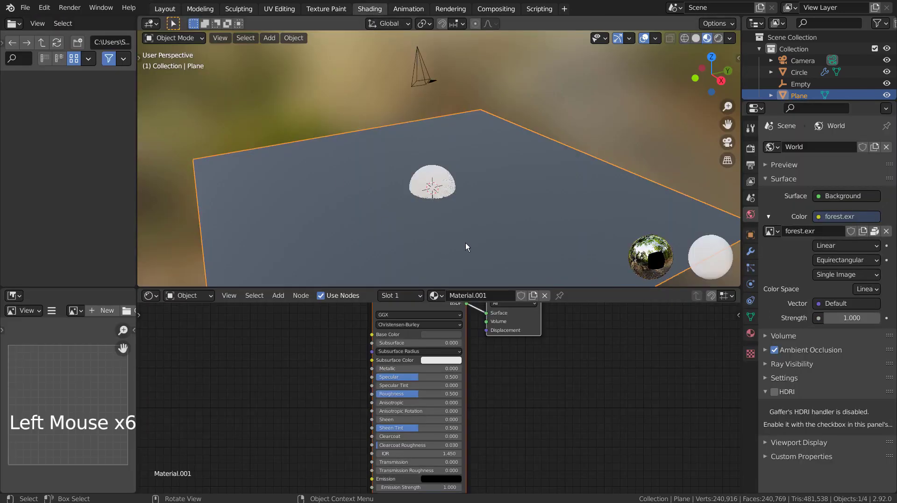
{"action": "middle_click_drag", "start_coordinate": [465, 242], "coordinate": [511, 240]}
{"action": "scroll", "coordinate": [511, 240], "scroll_direction": "up", "scroll_amount": 2}
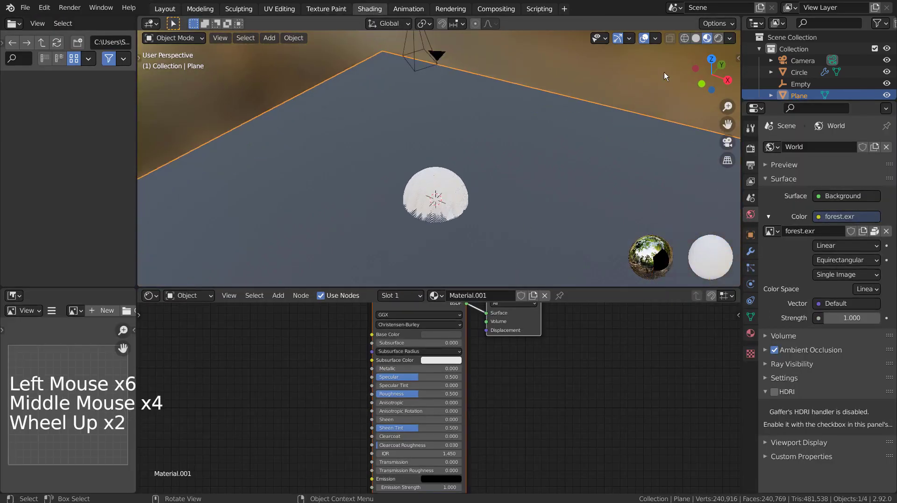
{"action": "left_click", "coordinate": [718, 38]}
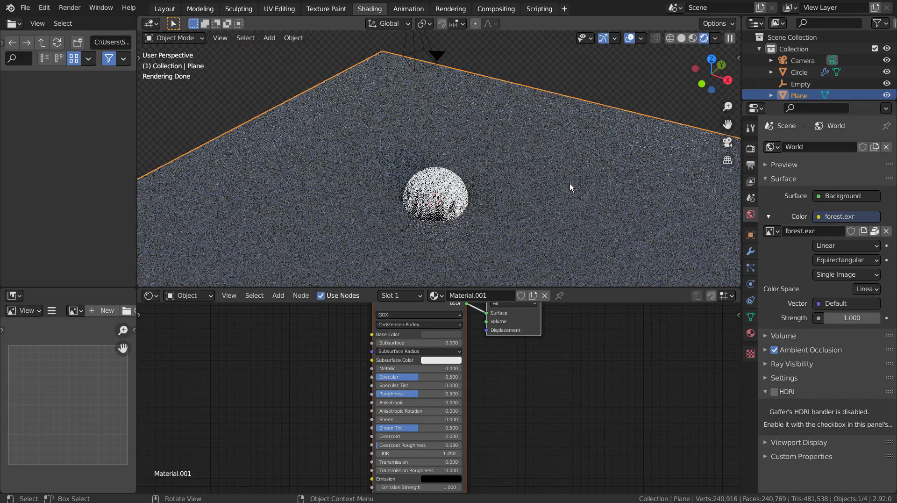
{"action": "key", "text": "KP_7"}
{"action": "key", "text": "KP_0"}
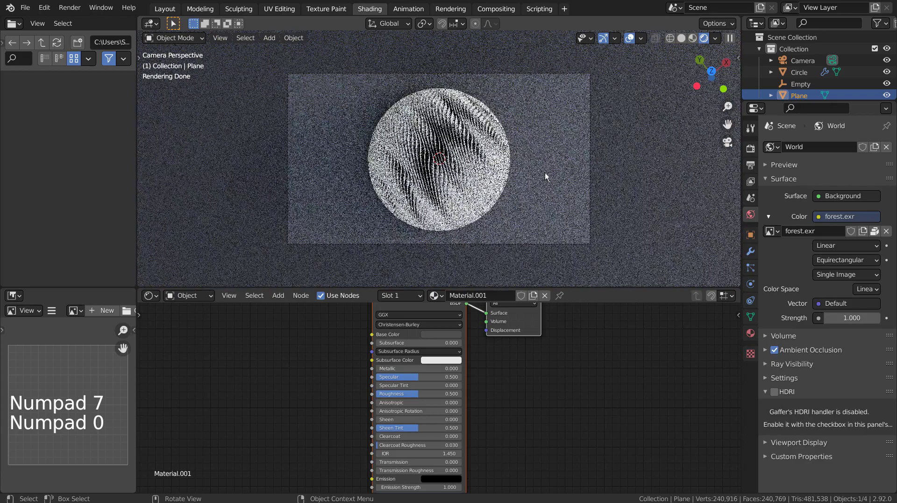
{"action": "scroll", "coordinate": [519, 158], "scroll_direction": "up", "scroll_amount": 3}
Give the wavy sphere a new material with a blue base colour
{"action": "left_click", "coordinate": [525, 172]}
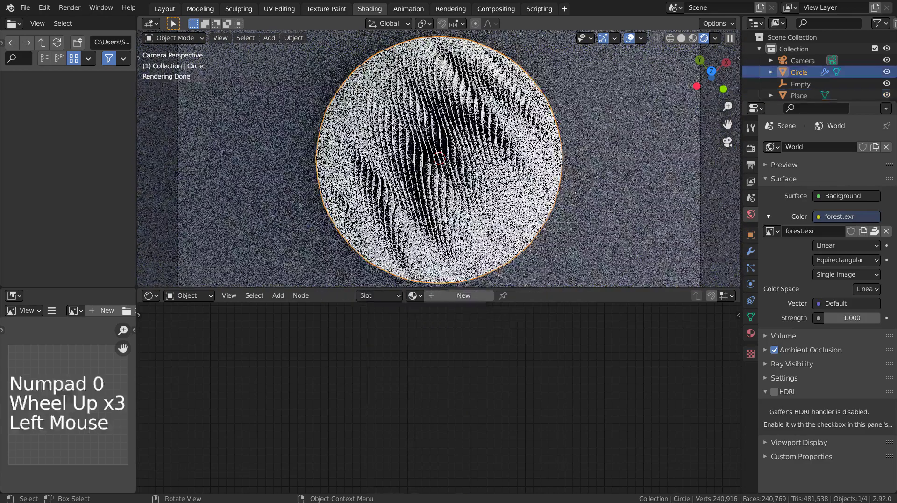
{"action": "left_click", "coordinate": [751, 332]}
{"action": "left_click", "coordinate": [832, 188]}
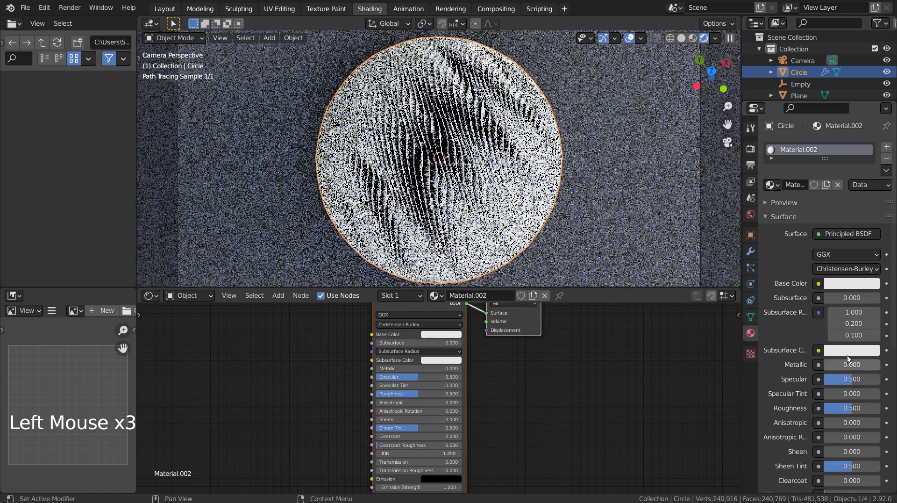
{"action": "left_click", "coordinate": [852, 283]}
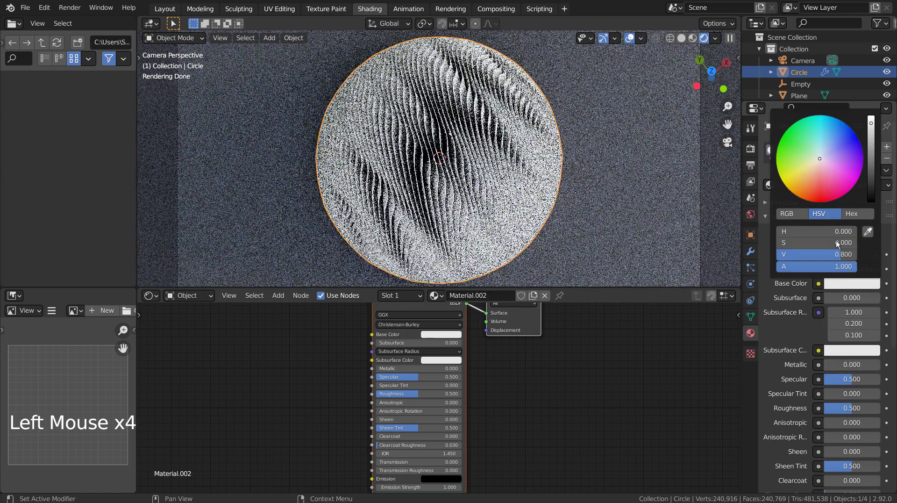
{"action": "left_click", "coordinate": [829, 132]}
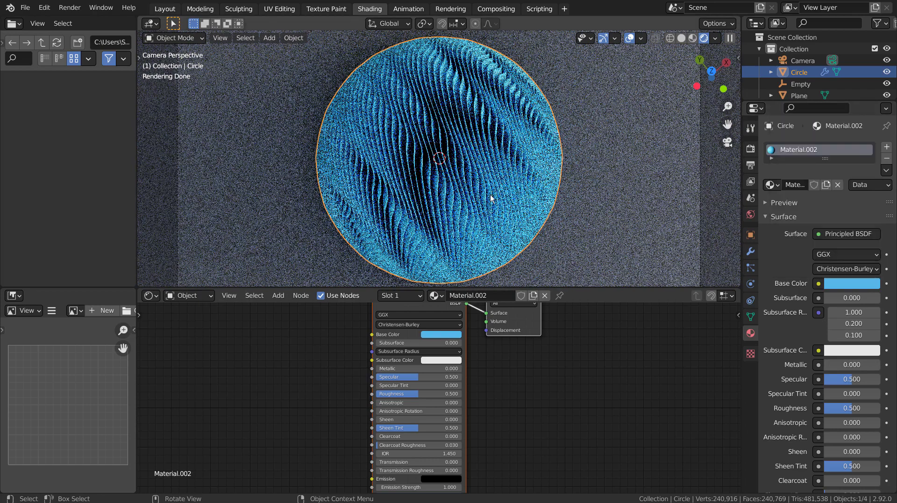
{"action": "scroll", "coordinate": [598, 200], "scroll_direction": "down", "scroll_amount": 2}
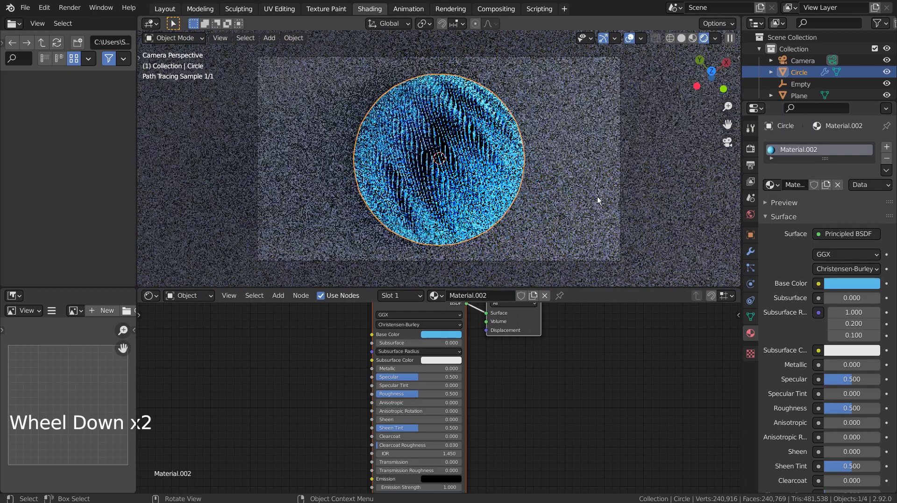
Return to the Layout workspace in Rendered shading with the wavy sphere selected
{"action": "left_click", "coordinate": [162, 9]}
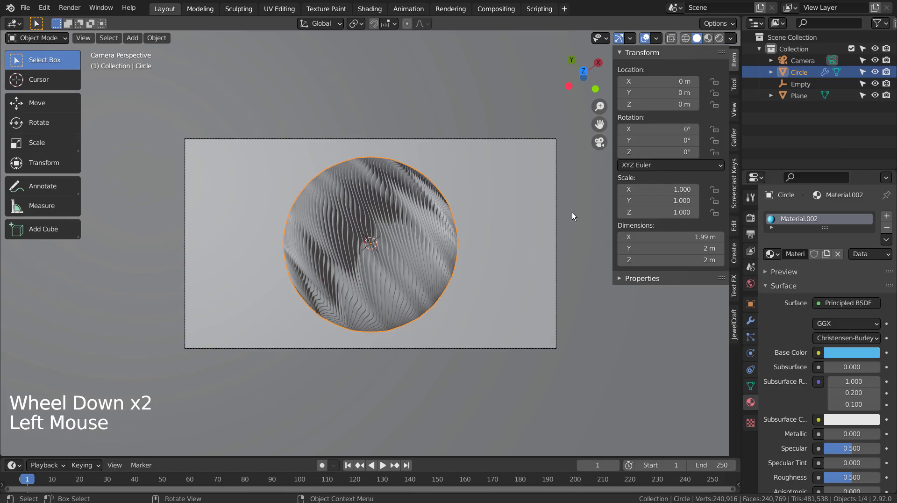
{"action": "left_click", "coordinate": [719, 38]}
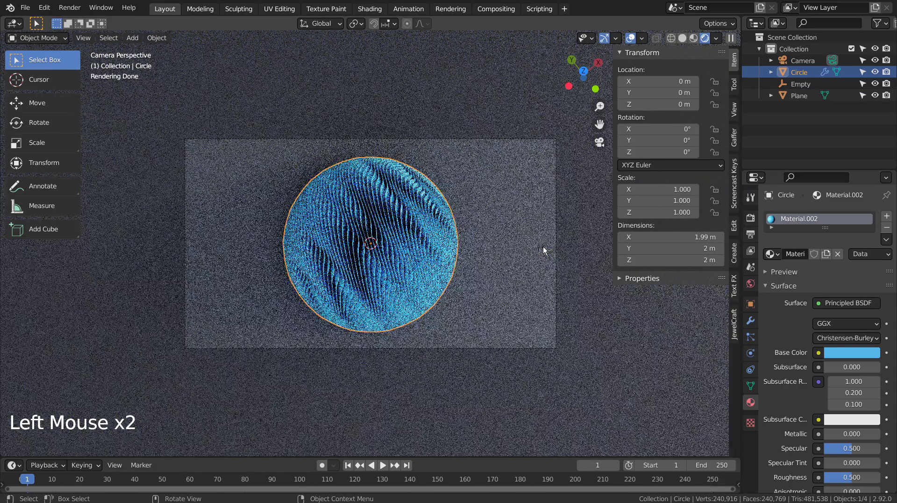
{"action": "left_click", "coordinate": [543, 251]}
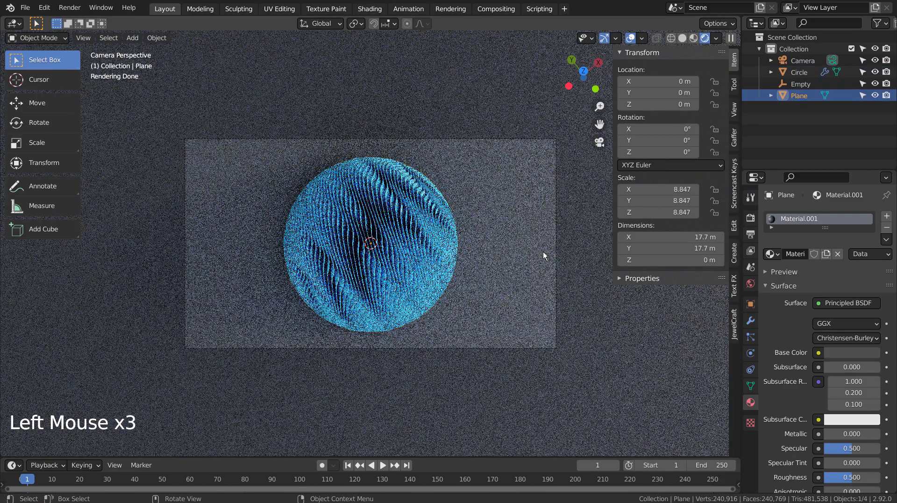
{"action": "left_click", "coordinate": [443, 276]}
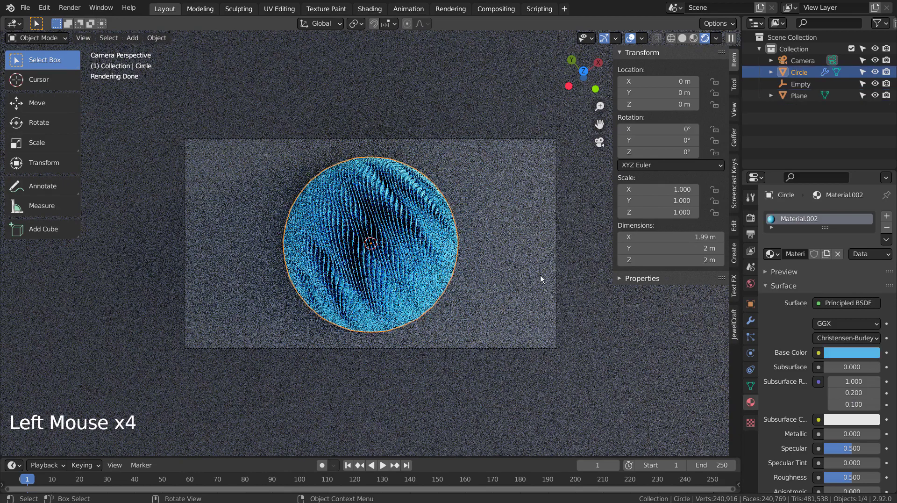
Switch the world background to a Sky Texture
{"action": "left_click", "coordinate": [750, 283]}
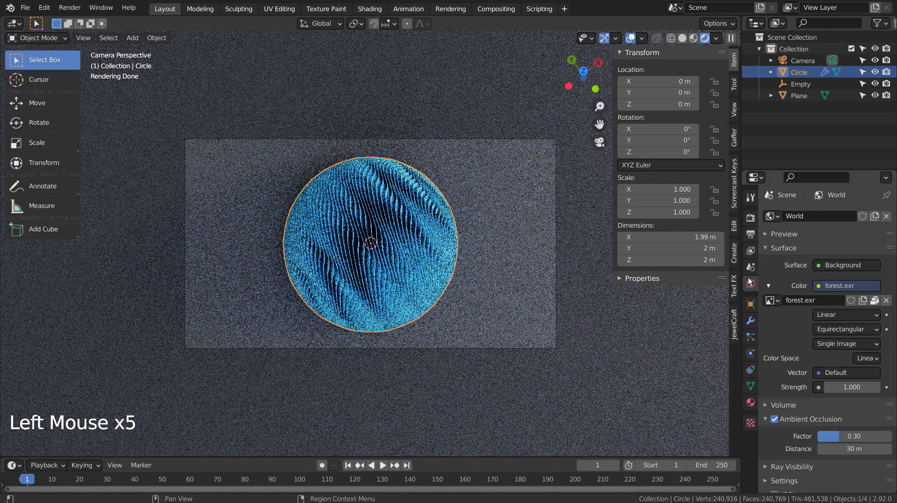
{"action": "left_click", "coordinate": [820, 279]}
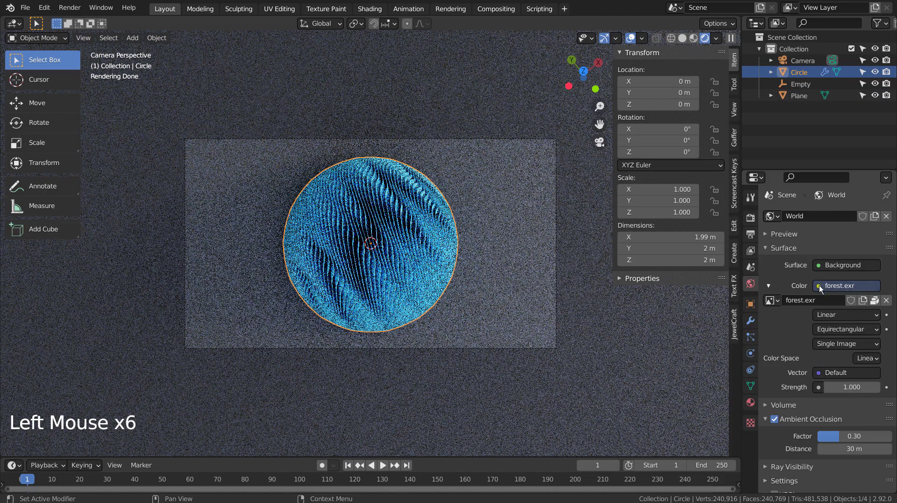
{"action": "left_click", "coordinate": [820, 285]}
{"action": "left_click", "coordinate": [587, 412]}
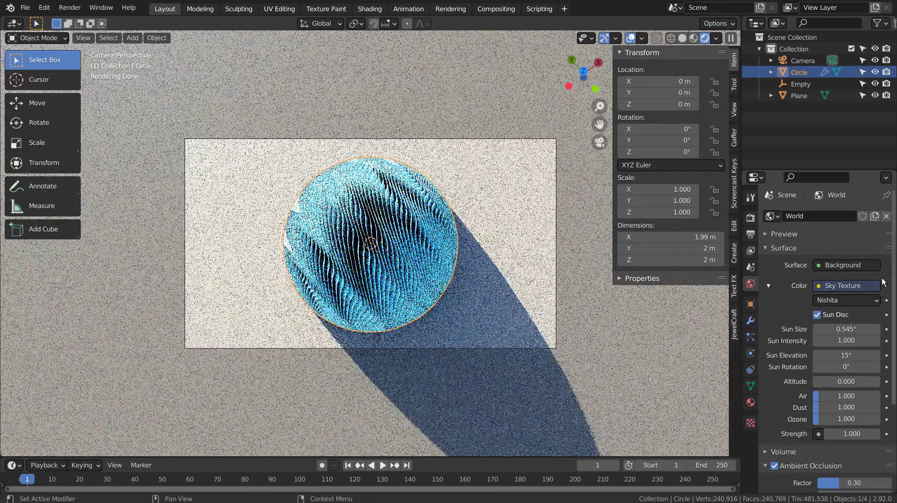
Set sun intensity 0.1, world strength 0.1 and sun elevation 90°
{"action": "left_click", "coordinate": [857, 340]}
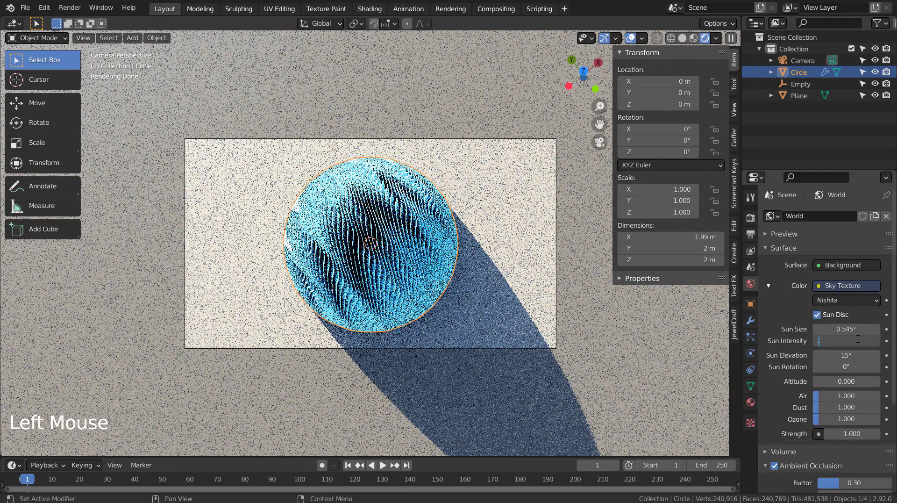
{"action": "type", "text": "0.1"}
{"action": "key", "text": "Return"}
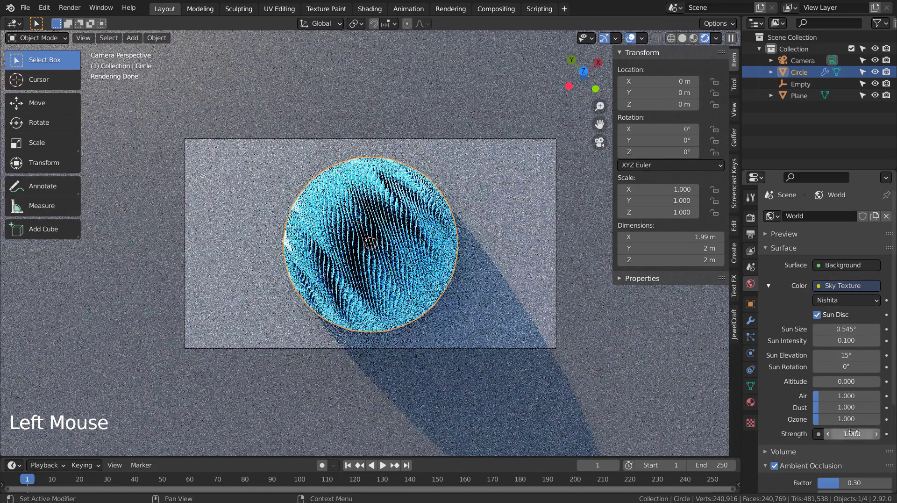
{"action": "left_click", "coordinate": [853, 432]}
{"action": "type", "text": "0.1"}
{"action": "key", "text": "Return"}
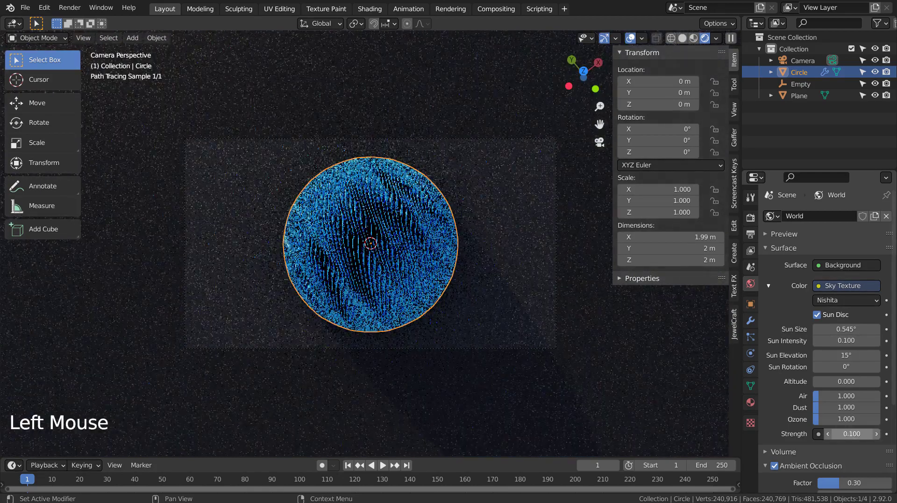
{"action": "left_click", "coordinate": [846, 355]}
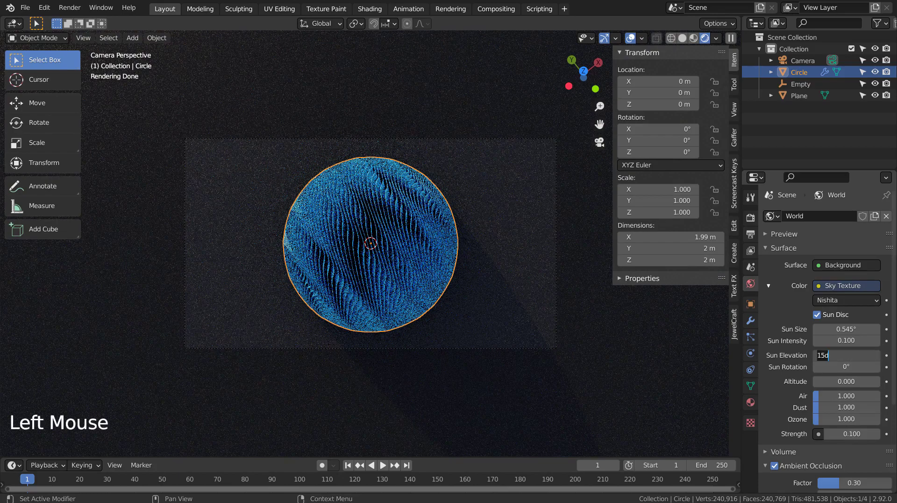
{"action": "type", "text": "90"}
{"action": "key", "text": "Return"}
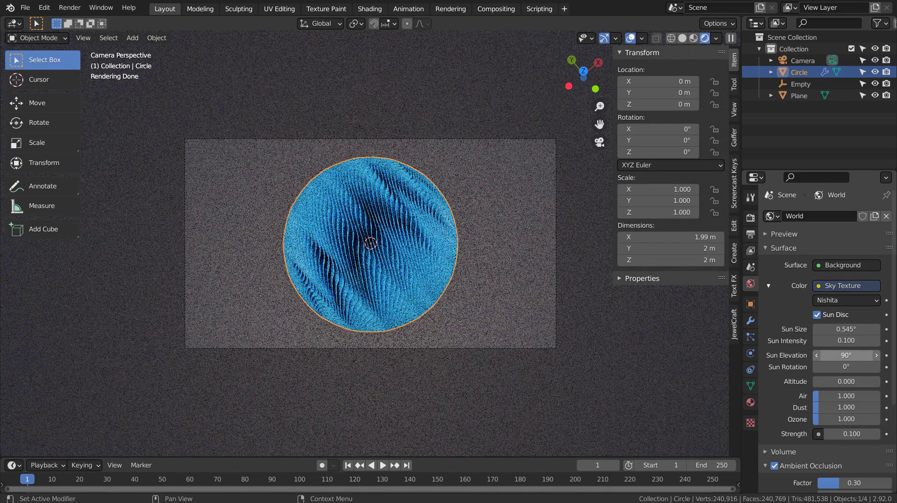
Try sun rotations of 15°, 90° and 180°, settling on 270°
{"action": "left_click", "coordinate": [859, 368]}
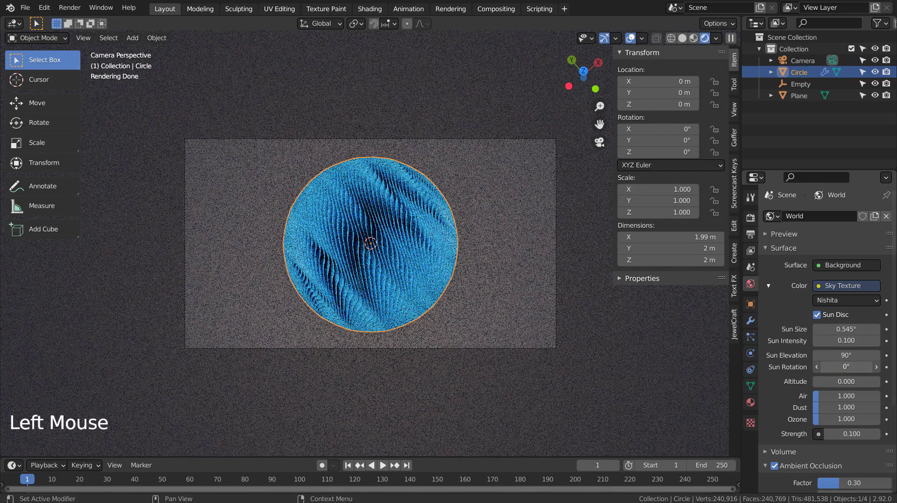
{"action": "type", "text": "15"}
{"action": "key", "text": "Return"}
{"action": "left_click", "coordinate": [859, 368]}
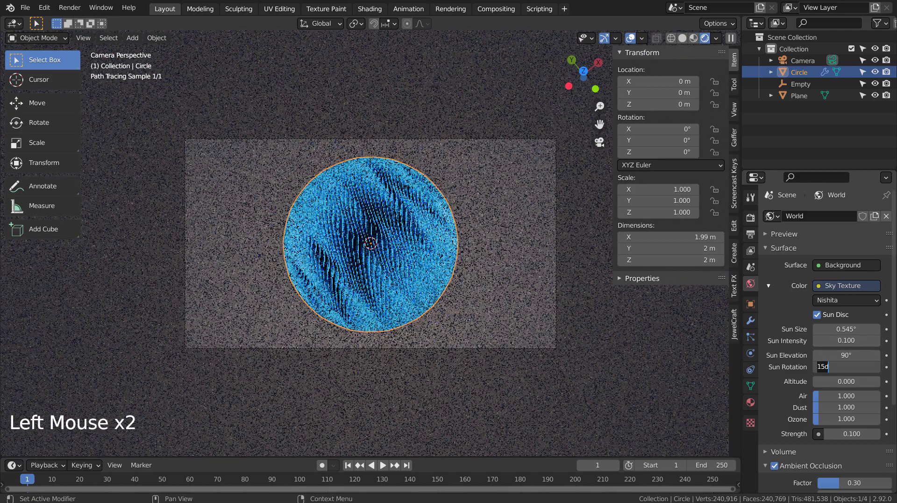
{"action": "type", "text": "90"}
{"action": "key", "text": "Return"}
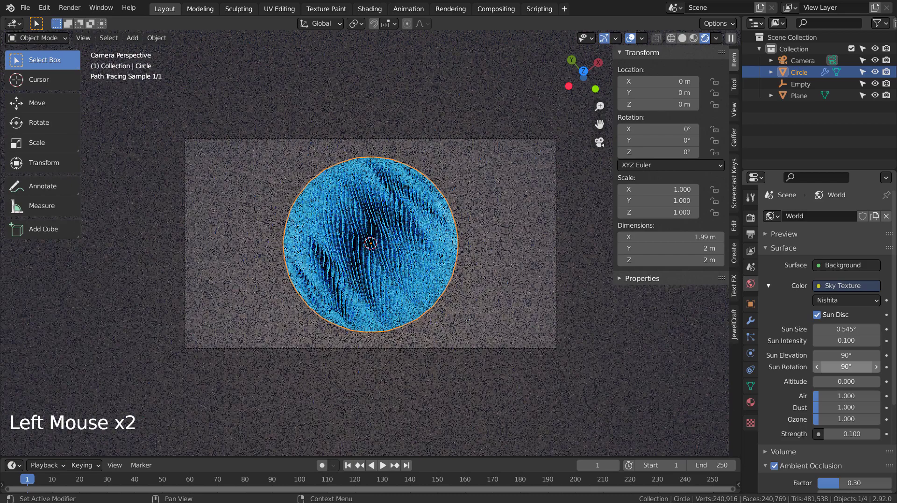
{"action": "left_click", "coordinate": [846, 367]}
{"action": "type", "text": "180"}
{"action": "key", "text": "Return"}
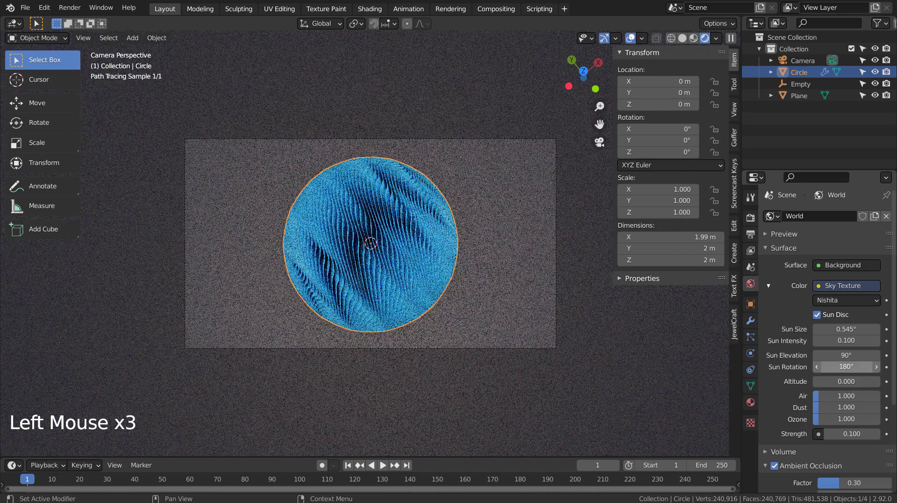
{"action": "left_click", "coordinate": [858, 371]}
{"action": "type", "text": "2"}
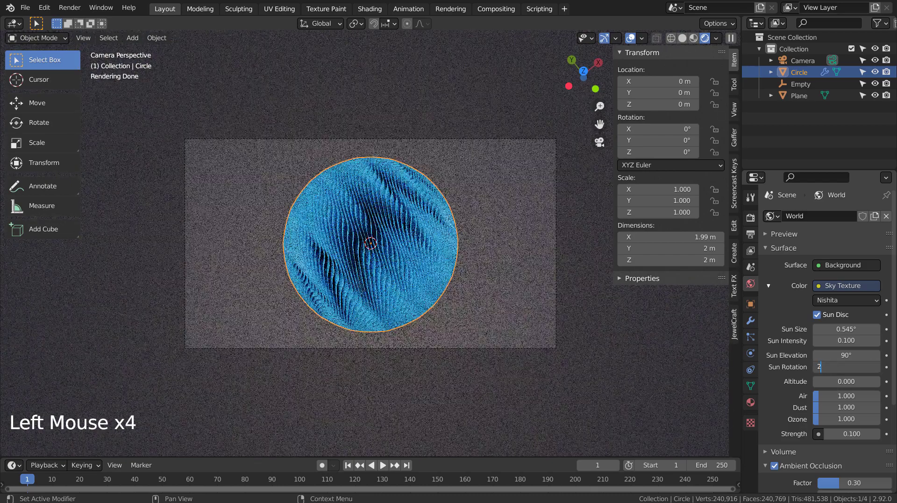
{"action": "type", "text": "70"}
{"action": "key", "text": "Return"}
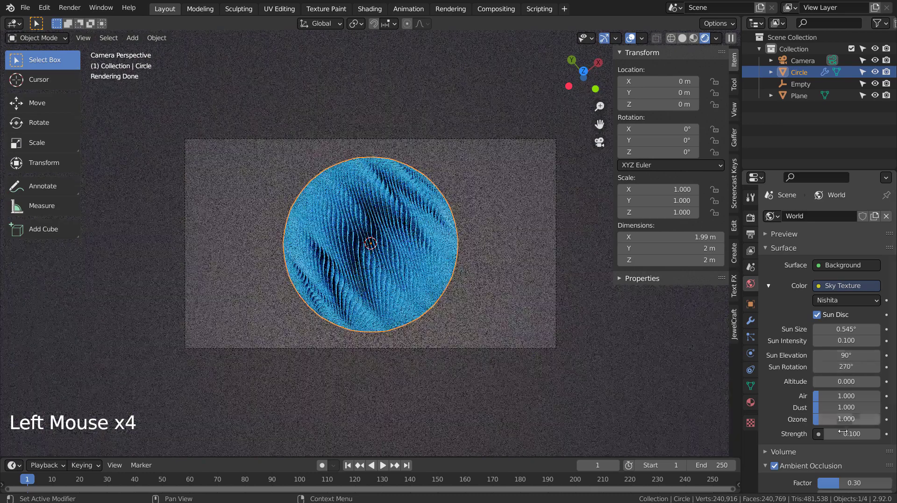
Raise the world strength to 0.3, then settle on 0.2
{"action": "left_click", "coordinate": [850, 434]}
{"action": "type", "text": "0.3"}
{"action": "key", "text": "Return"}
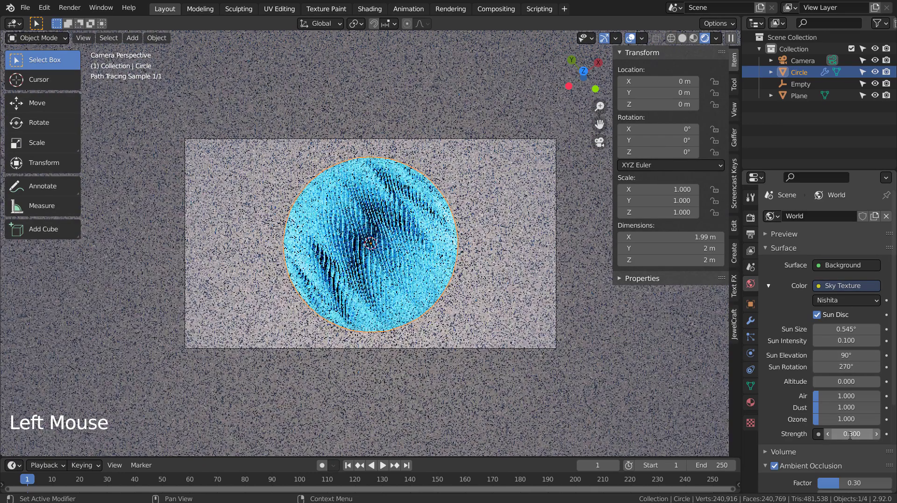
{"action": "double_click", "coordinate": [850, 434]}
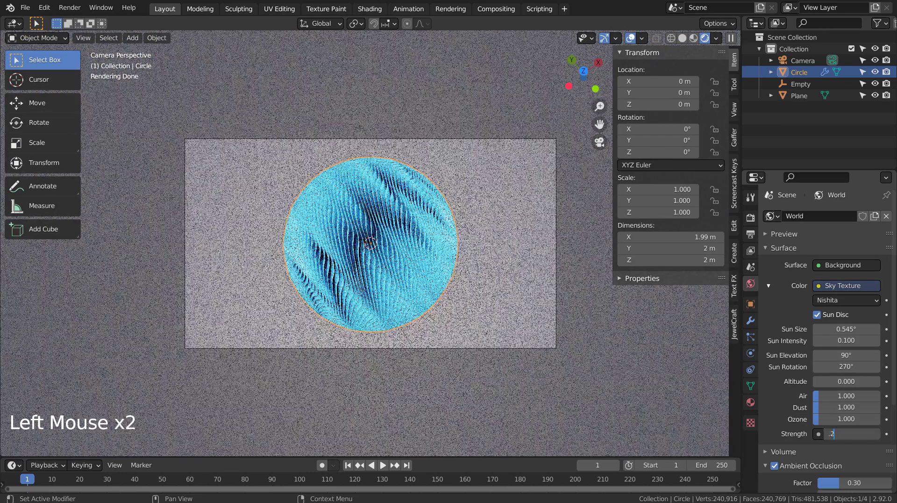
{"action": "type", "text": ".2"}
{"action": "key", "text": "Return"}
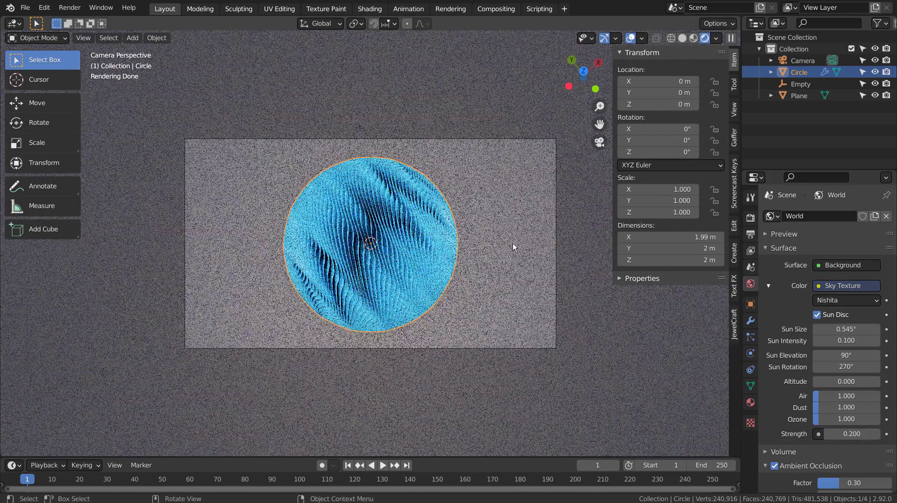
Make the ground plane dark glossy metal: metallic 0.934, roughness 0.136, darker base colour
{"action": "left_click", "coordinate": [512, 243]}
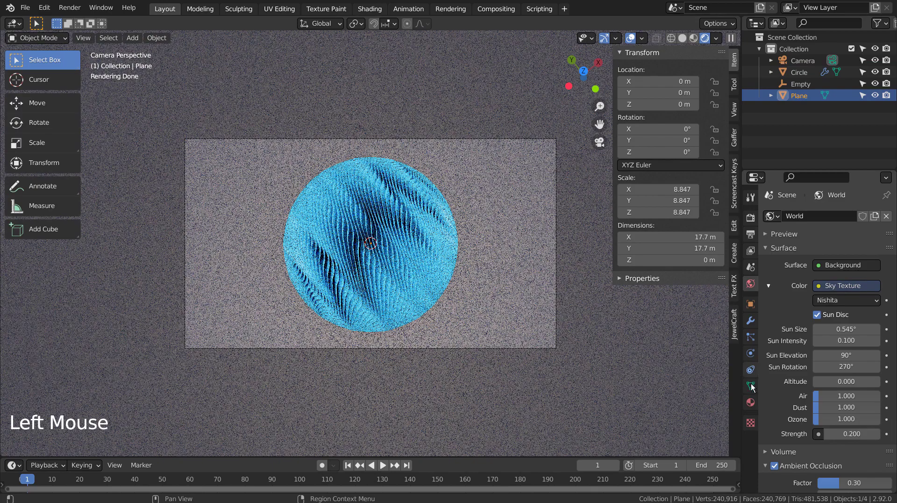
{"action": "left_click", "coordinate": [750, 402]}
{"action": "left_click", "coordinate": [845, 352]}
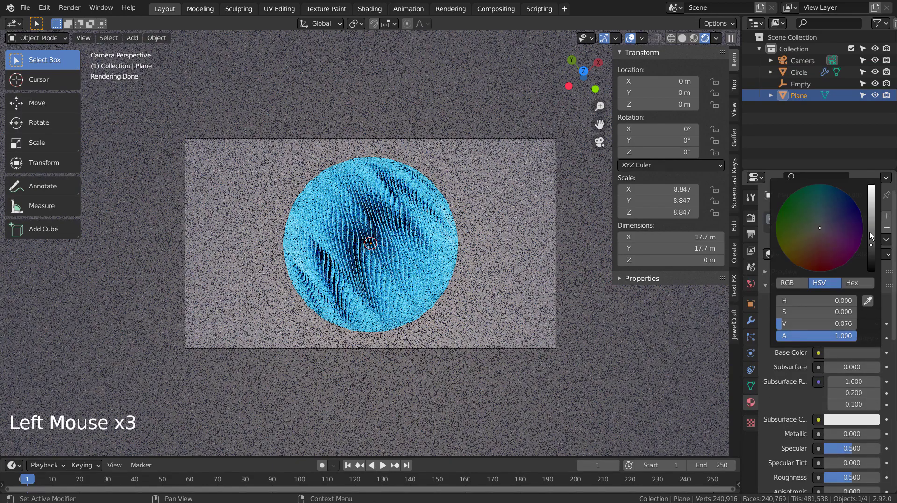
{"action": "left_click_drag", "start_coordinate": [871, 231], "coordinate": [871, 209]}
{"action": "left_click_drag", "start_coordinate": [836, 434], "coordinate": [875, 433]}
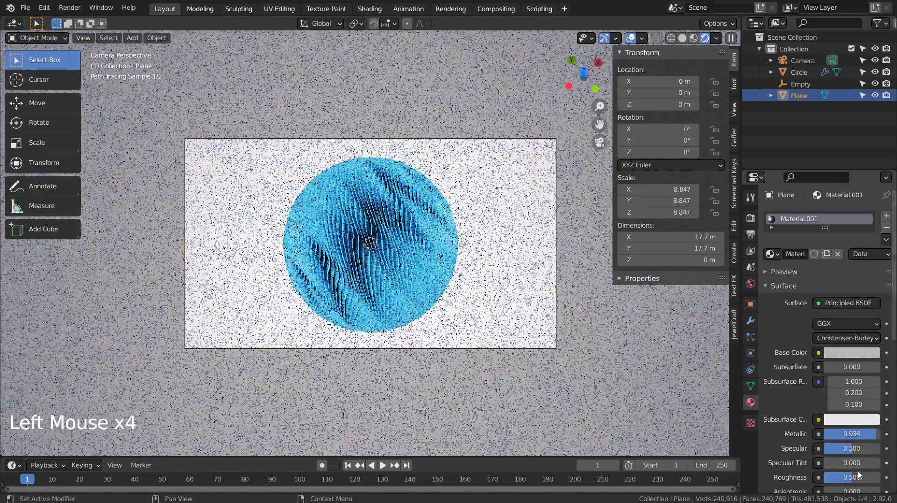
{"action": "left_click_drag", "start_coordinate": [858, 477], "coordinate": [836, 477]}
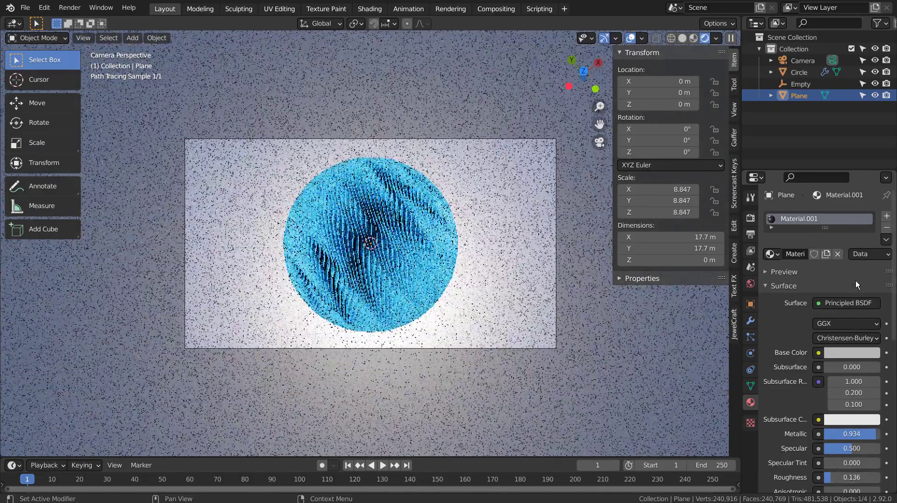
{"action": "left_click", "coordinate": [851, 354]}
{"action": "left_click", "coordinate": [873, 245]}
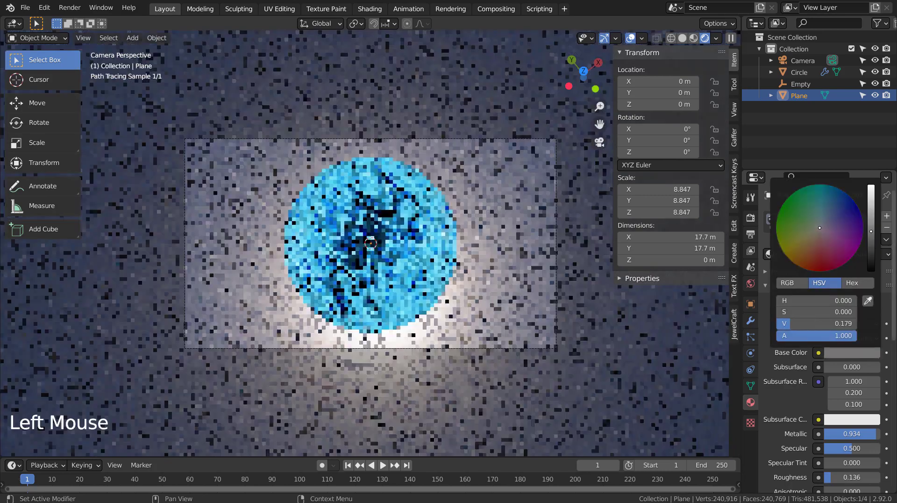
{"action": "left_click_drag", "start_coordinate": [873, 245], "coordinate": [871, 238]}
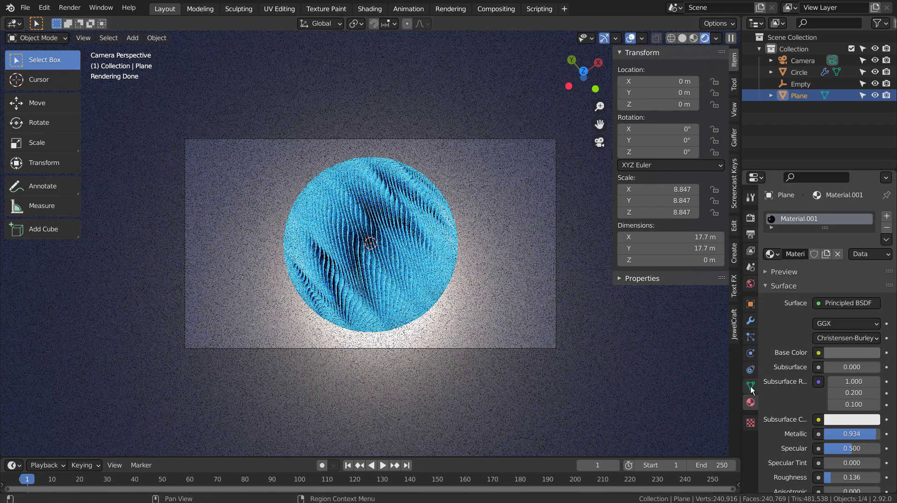
Set the camera lens shift to X -0.020 and Y -0.117, then restore Rendered shading
{"action": "left_click", "coordinate": [792, 62]}
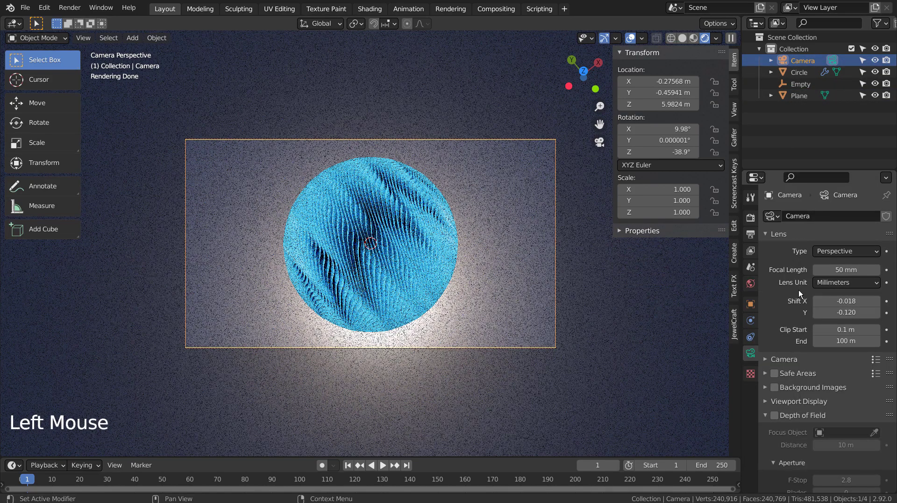
{"action": "left_click", "coordinate": [847, 304], "text": "shift"}
{"action": "left_click_drag", "start_coordinate": [847, 304], "coordinate": [864, 304], "text": "shift"}
{"action": "left_click", "coordinate": [697, 38]}
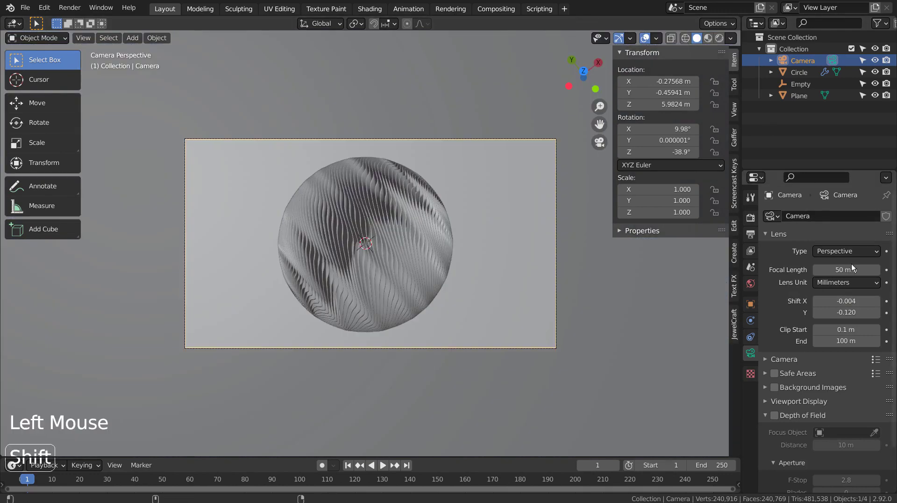
{"action": "left_click", "coordinate": [847, 301], "text": "shift"}
{"action": "left_click_drag", "start_coordinate": [847, 301], "coordinate": [827, 301], "text": "shift"}
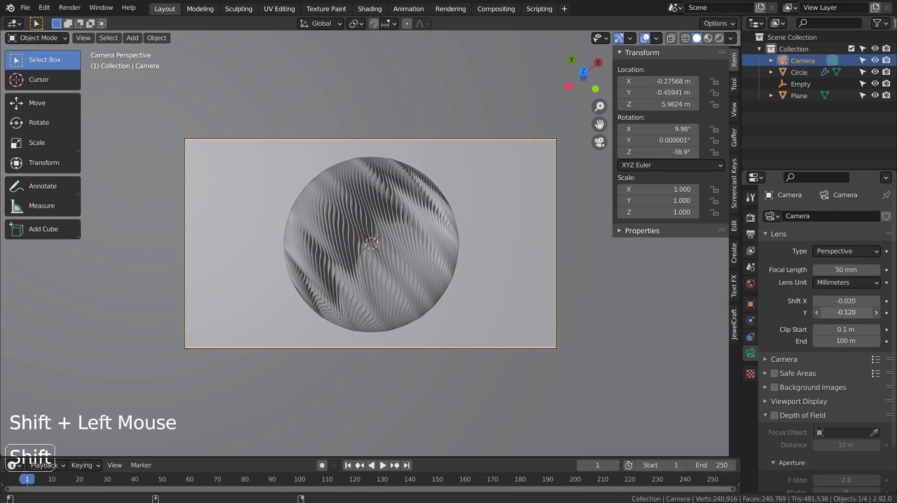
{"action": "left_click_drag", "start_coordinate": [847, 312], "coordinate": [850, 313], "text": "shift"}
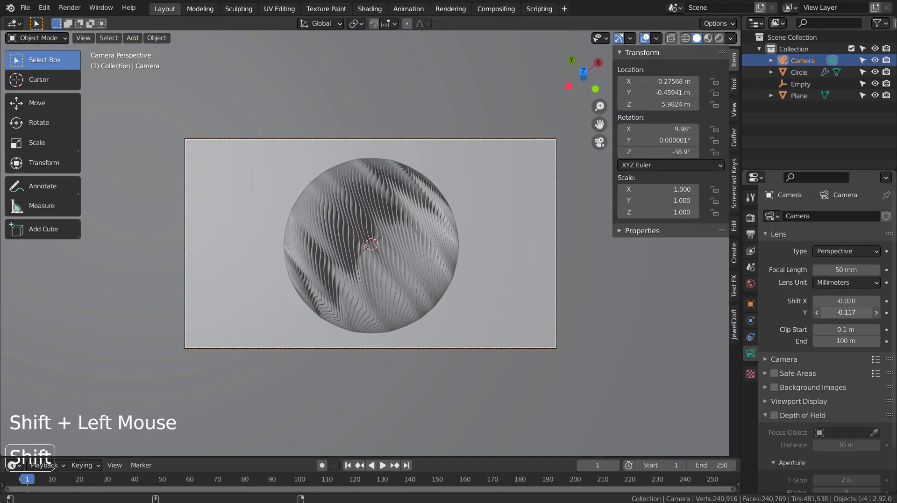
{"action": "left_click", "coordinate": [719, 39]}
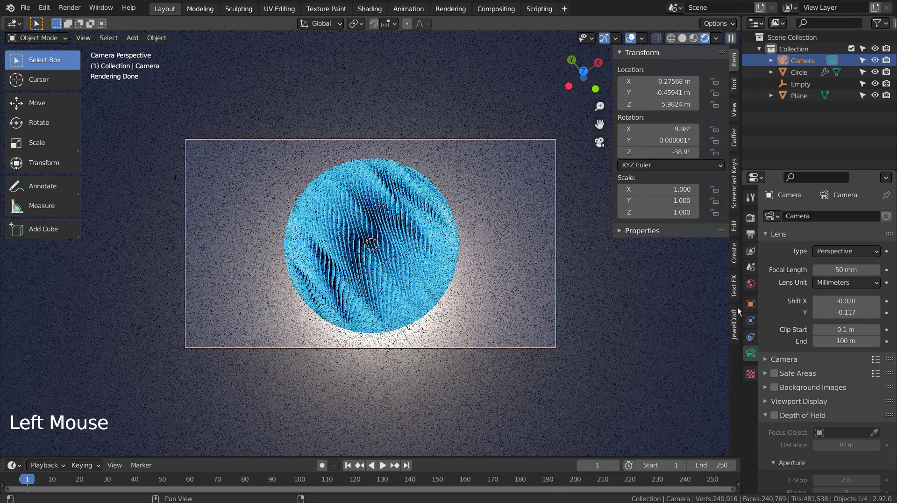
{"action": "left_click", "coordinate": [751, 282]}
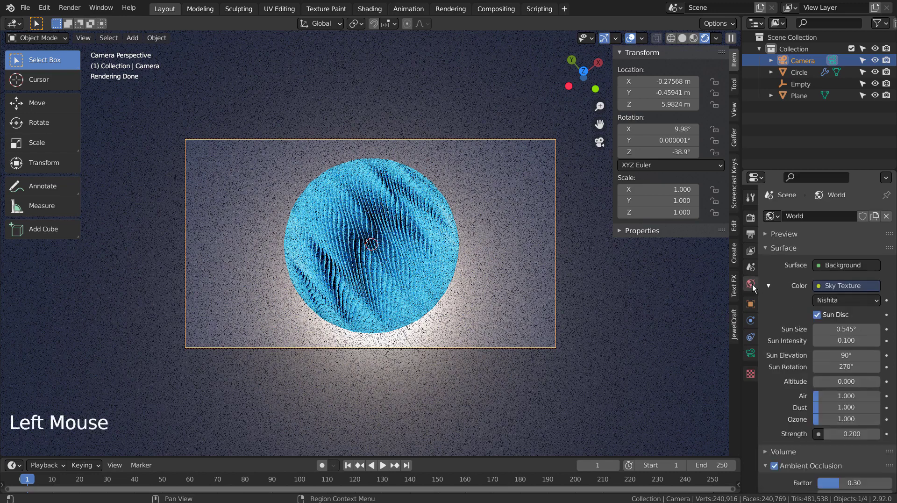
{"action": "double_click", "coordinate": [848, 433]}
{"action": "key", "text": "BackSpace"}
{"action": "type", "text": "1"}
{"action": "key", "text": "Return"}
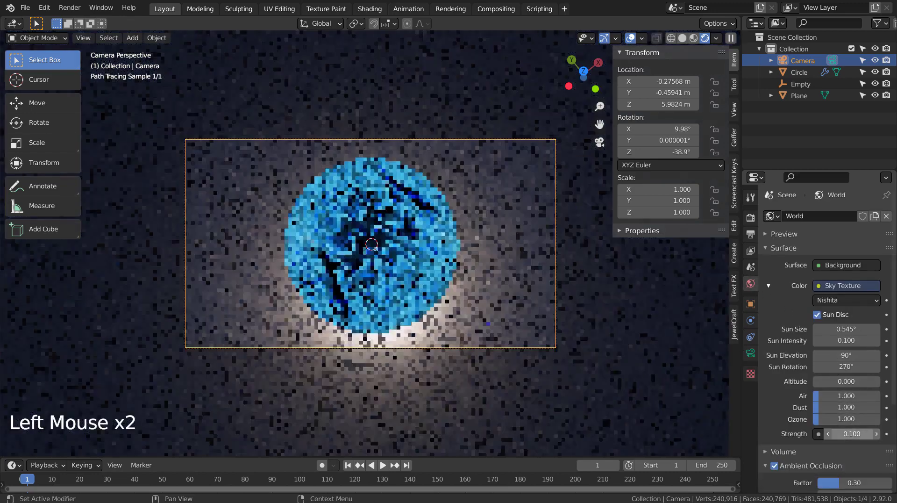
{"action": "left_click", "coordinate": [849, 433]}
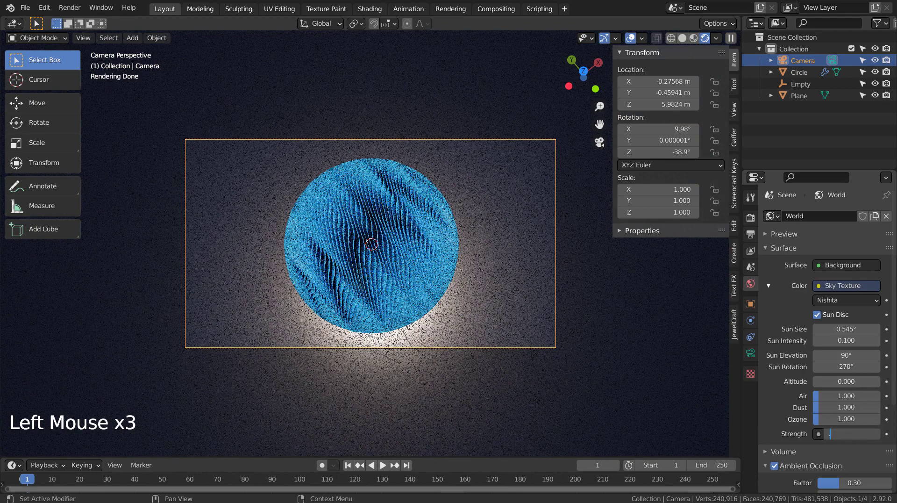
{"action": "type", "text": "0.2"}
{"action": "key", "text": "Return"}
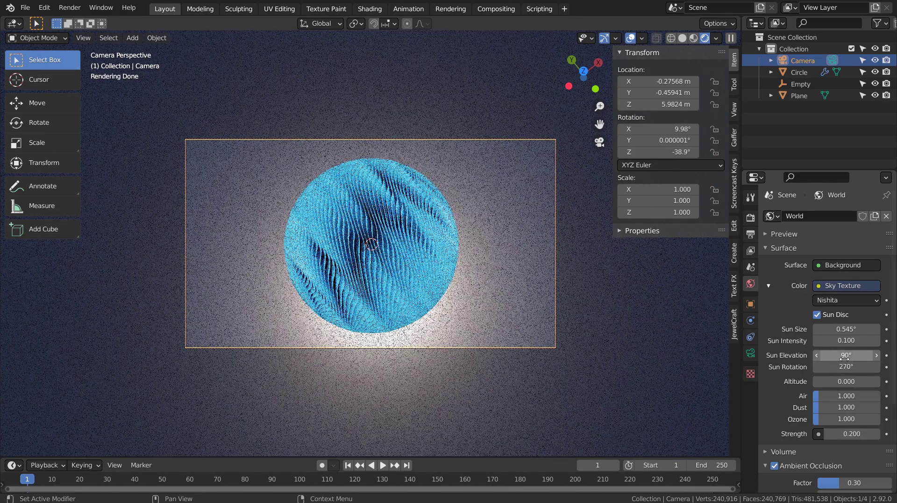
{"action": "left_click", "coordinate": [845, 357]}
{"action": "type", "text": "90dd"}
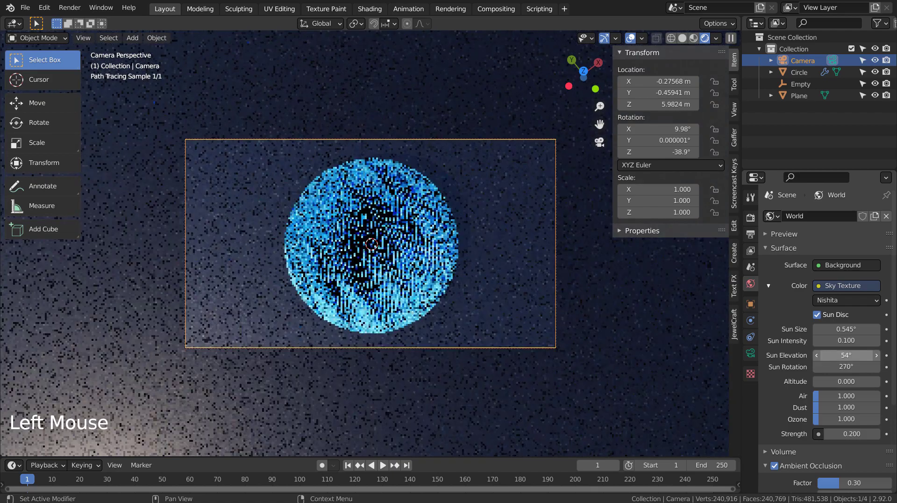
{"action": "double_click", "coordinate": [823, 355]}
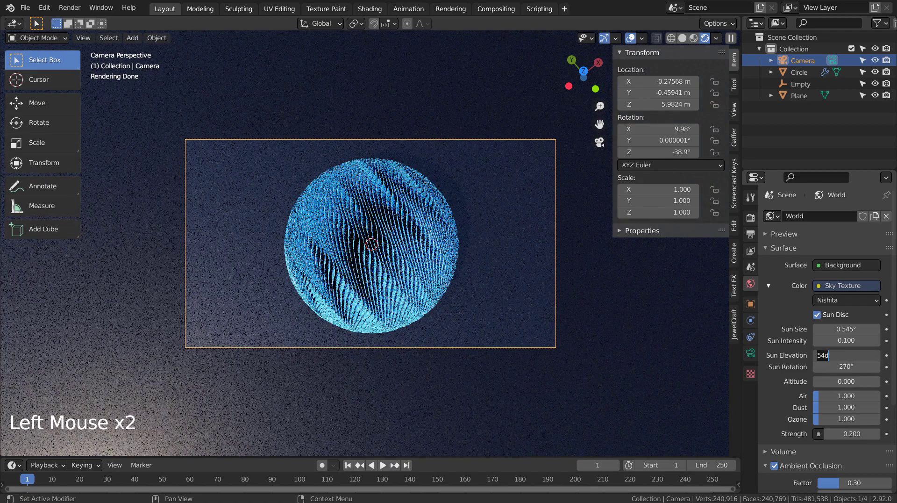
{"action": "type", "text": "45d"}
{"action": "key", "text": "Return"}
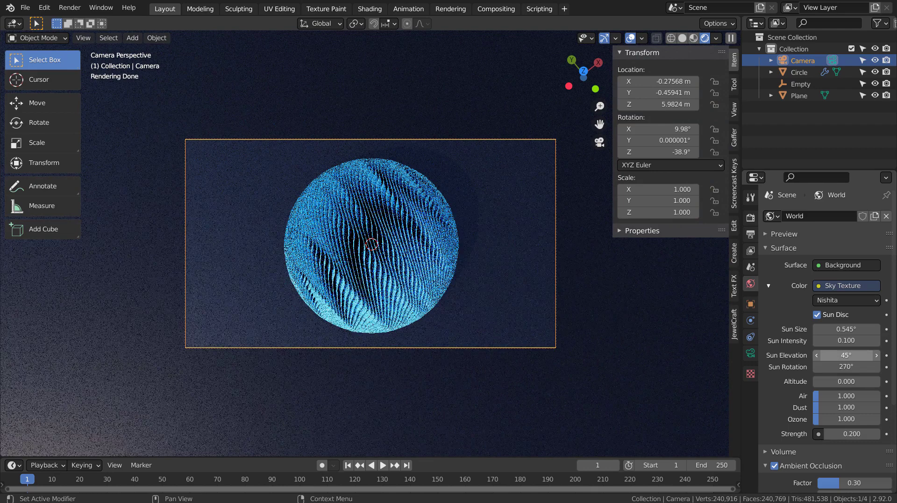
{"action": "left_click", "coordinate": [854, 356]}
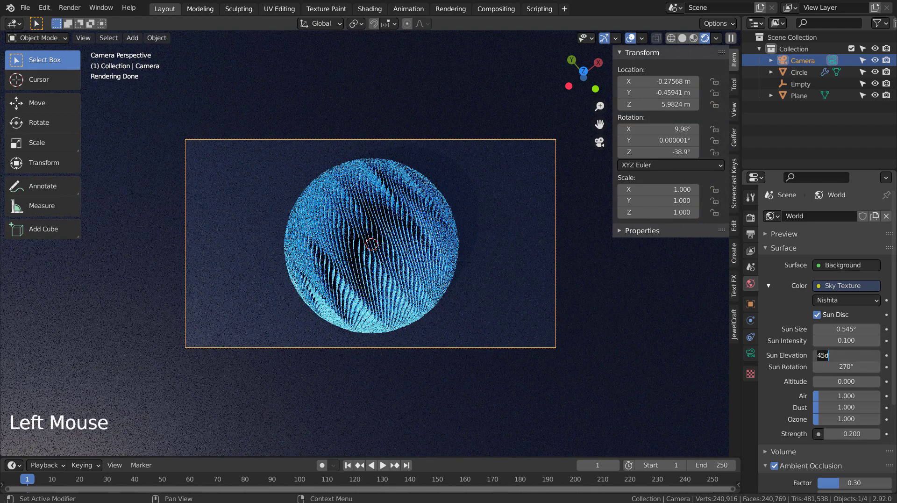
{"action": "type", "text": "90"}
{"action": "key", "text": "Return"}
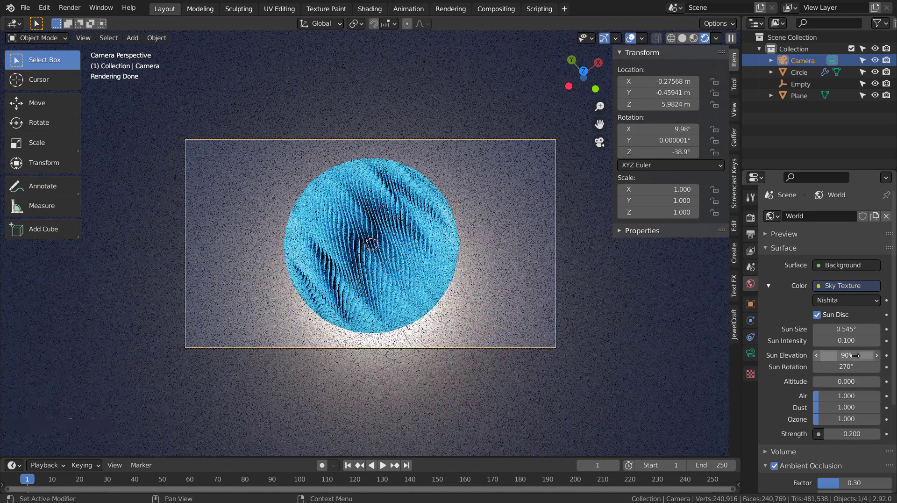
{"action": "left_click", "coordinate": [846, 355]}
{"action": "key", "text": "Return"}
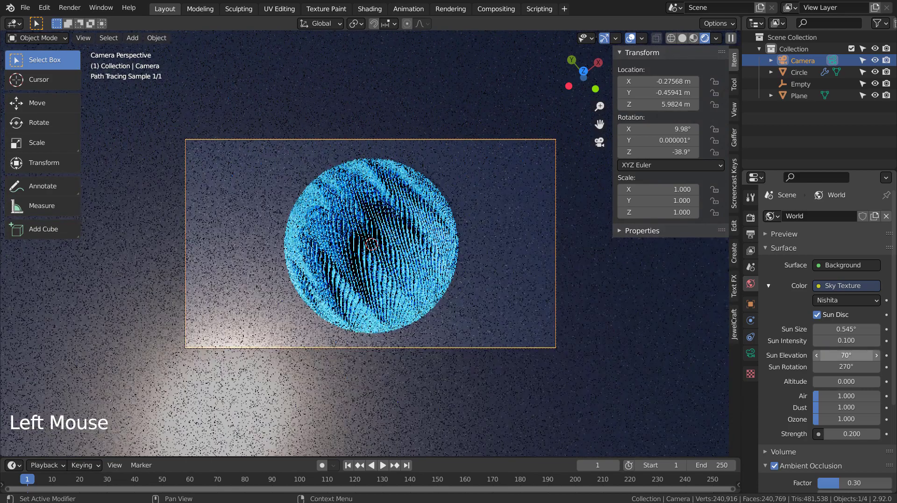
{"action": "left_click", "coordinate": [846, 355]}
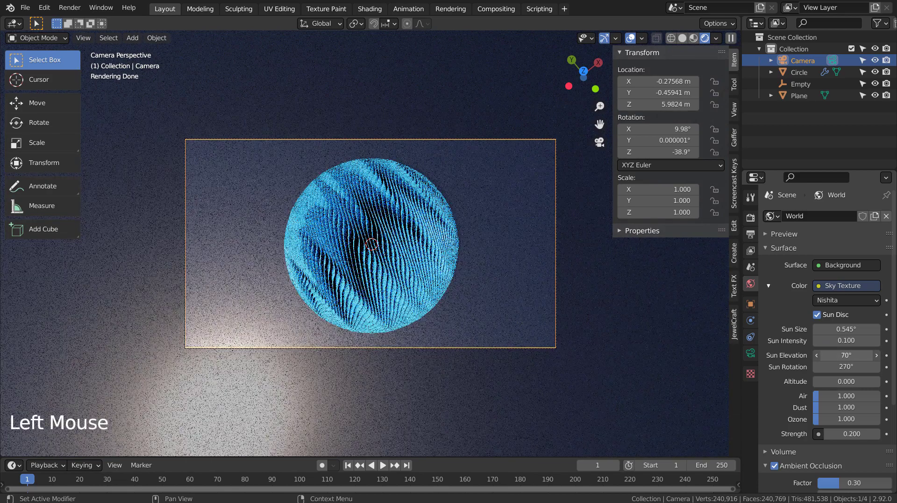
{"action": "type", "text": "90"}
{"action": "key", "text": "Return"}
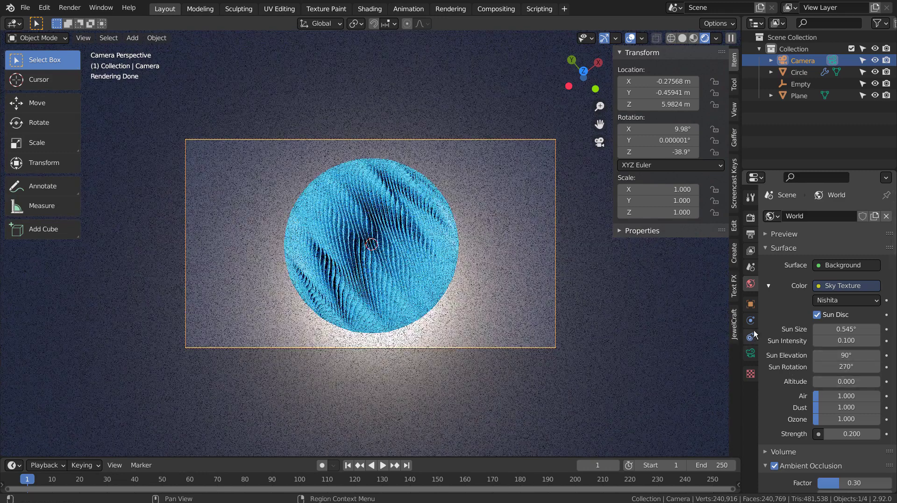
Experiment with sky air and dust densities, keep both at 1, and set ozone to 10
{"action": "left_click", "coordinate": [751, 282]}
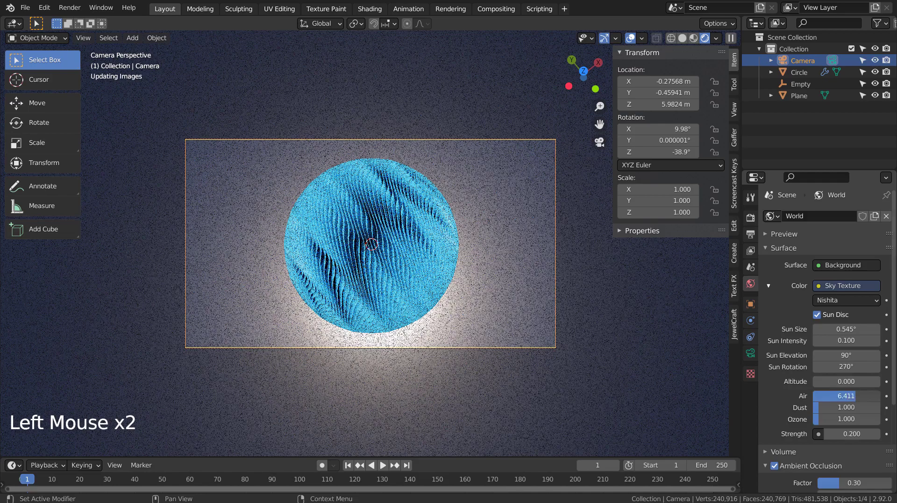
{"action": "left_click_drag", "start_coordinate": [846, 395], "coordinate": [823, 396]}
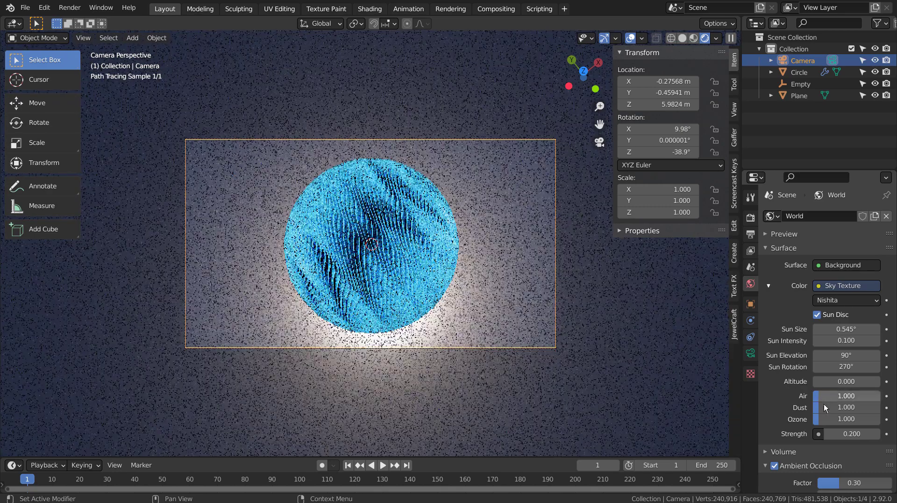
{"action": "mouse_move", "coordinate": [823, 408]}
{"action": "left_mouse_down"}
{"action": "mouse_move", "coordinate": [880, 408]}
{"action": "mouse_move", "coordinate": [815, 407]}
{"action": "left_mouse_up"}
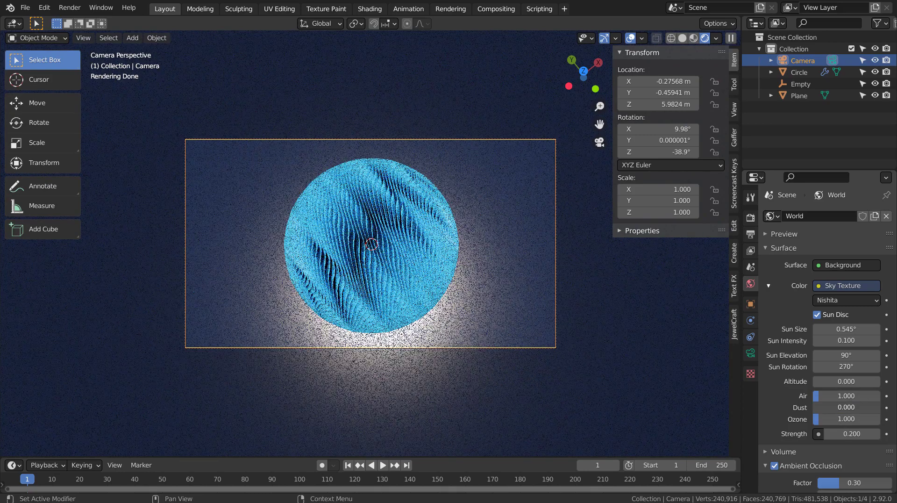
{"action": "left_click_drag", "start_coordinate": [816, 408], "coordinate": [880, 419]}
{"action": "left_click", "coordinate": [819, 407]}
{"action": "type", "text": "1"}
{"action": "key", "text": "Return"}
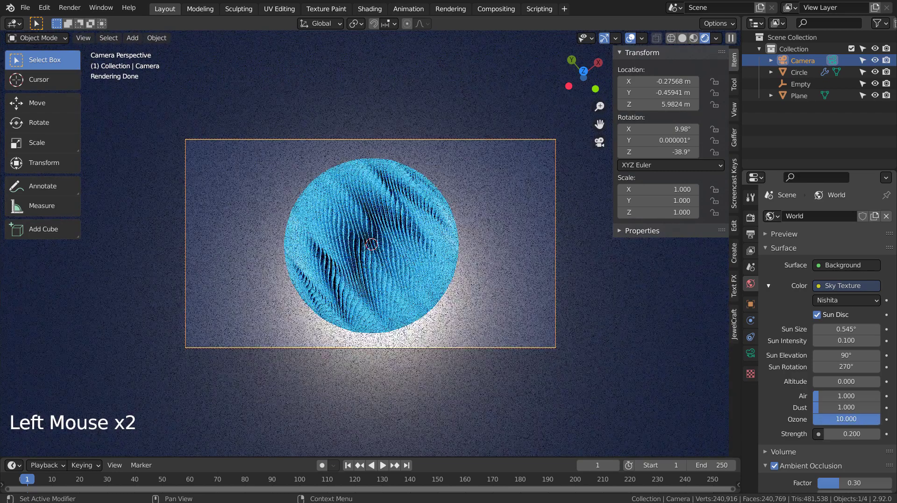
{"action": "mouse_move", "coordinate": [879, 419]}
{"action": "left_mouse_down"}
{"action": "mouse_move", "coordinate": [815, 419]}
{"action": "mouse_move", "coordinate": [880, 419]}
{"action": "left_mouse_up"}
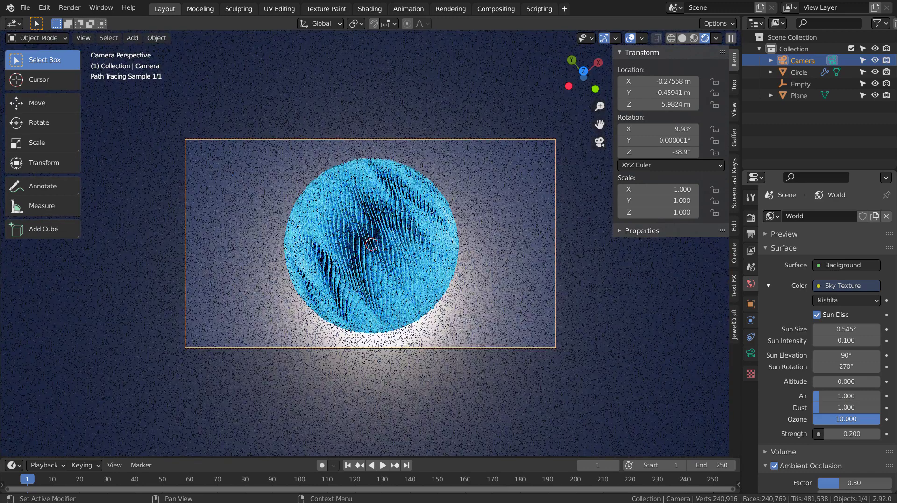
{"action": "left_click", "coordinate": [534, 245]}
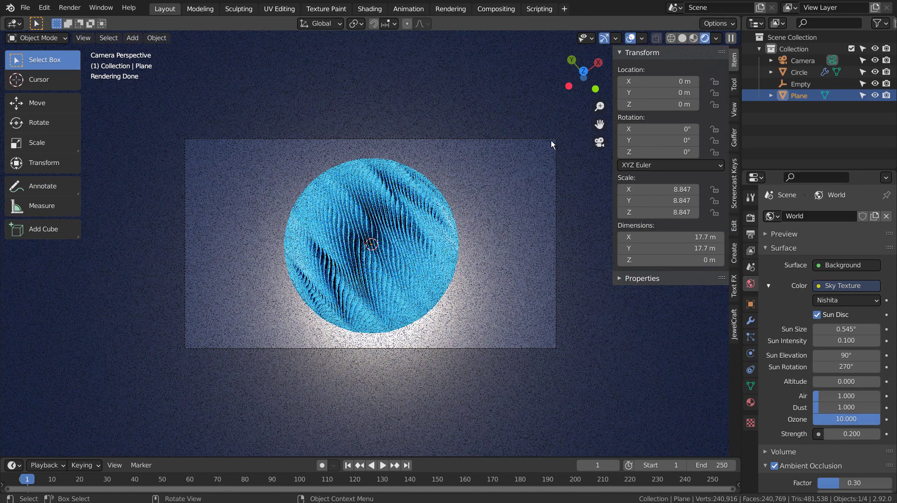
Switch to Solid shading, save, and turn off compositing nodes in the Compositing workspace
{"action": "left_click", "coordinate": [683, 37]}
{"action": "key", "text": "ctrl+s"}
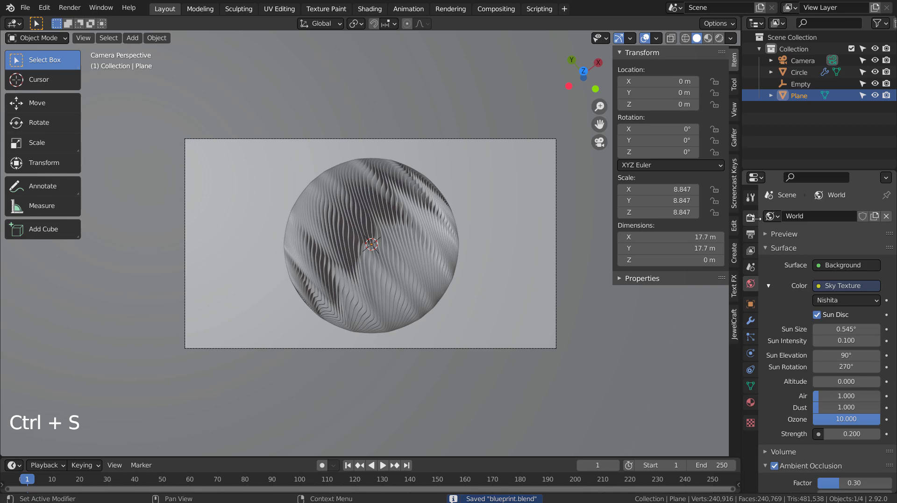
{"action": "left_click", "coordinate": [750, 217]}
{"action": "left_click", "coordinate": [447, 8]}
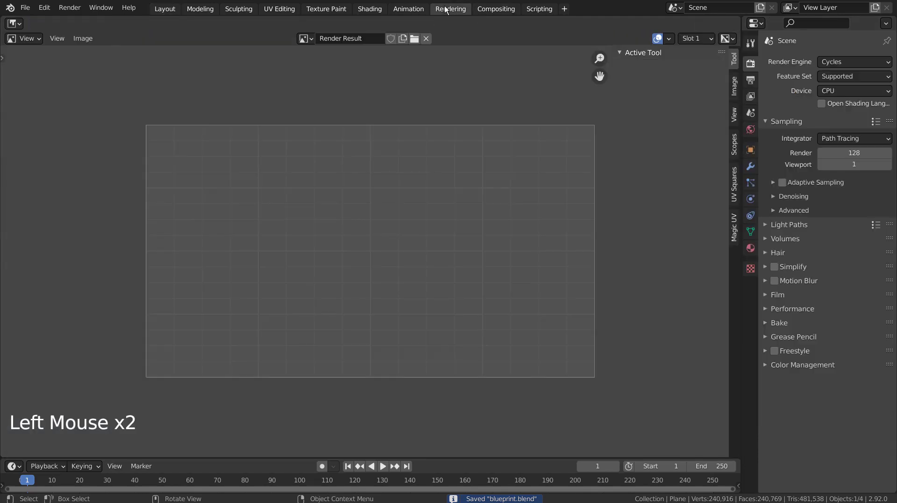
{"action": "left_click", "coordinate": [369, 9]}
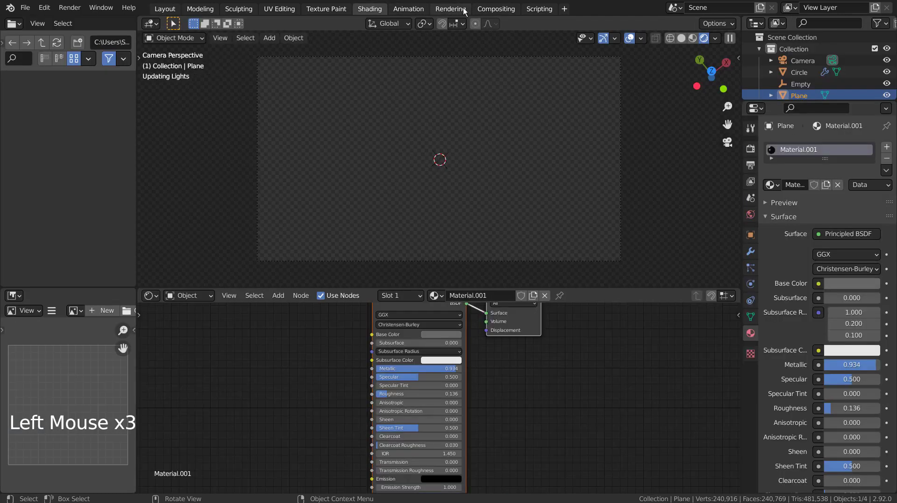
{"action": "left_click", "coordinate": [496, 9]}
{"action": "left_click", "coordinate": [129, 23]}
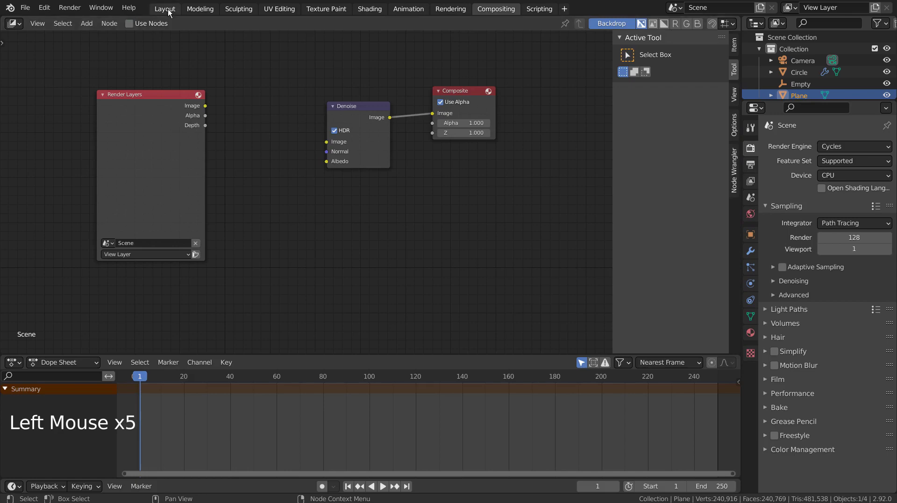
{"action": "left_click", "coordinate": [168, 10]}
Set final render samples to 32, save blueprint.blend, and start the F12 render
{"action": "left_click", "coordinate": [858, 317]}
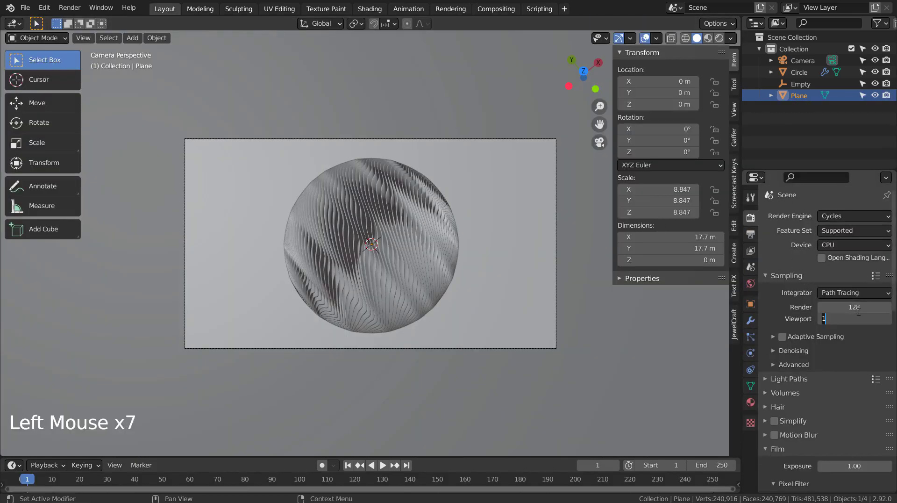
{"action": "left_click", "coordinate": [855, 307]}
{"action": "type", "text": "32"}
{"action": "left_click", "coordinate": [532, 231]}
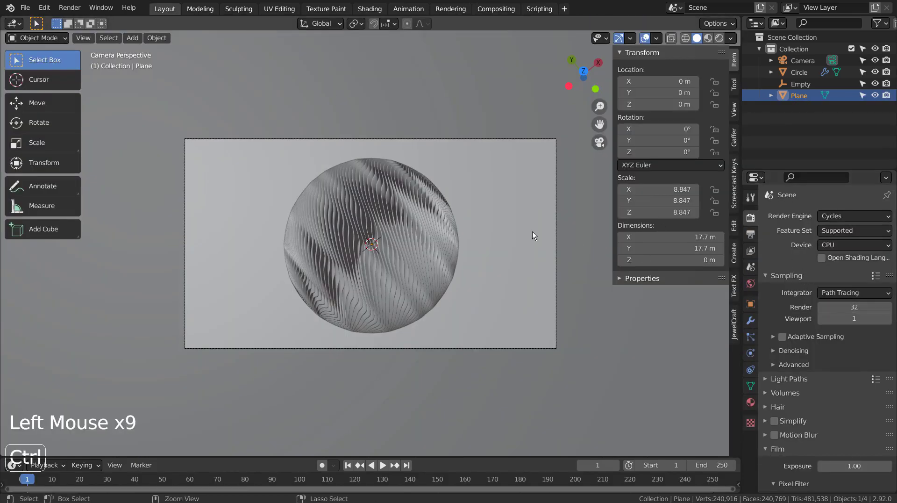
{"action": "key", "text": "ctrl+s"}
{"action": "key", "text": "F12"}
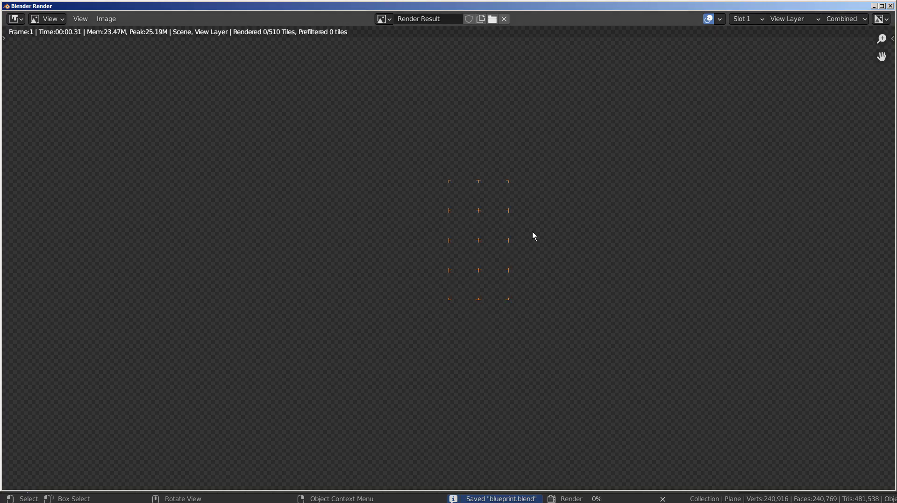
Check the sphere's Subdivision render level, then save and relaunch the final F12 render
{"action": "left_click", "coordinate": [891, 6]}
{"action": "left_click", "coordinate": [800, 73]}
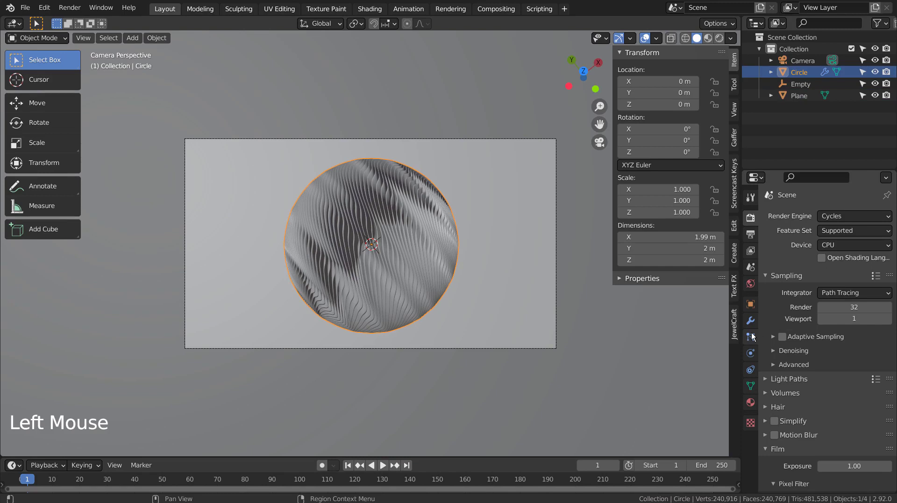
{"action": "left_click", "coordinate": [751, 320]}
{"action": "left_click", "coordinate": [873, 283]}
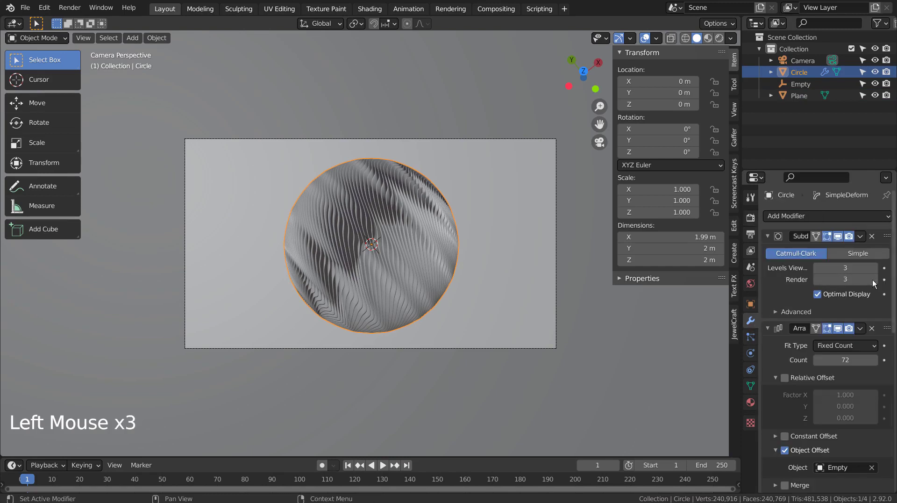
{"action": "left_click", "coordinate": [603, 303]}
{"action": "key", "text": "ctrl+s"}
{"action": "key", "text": "F12"}
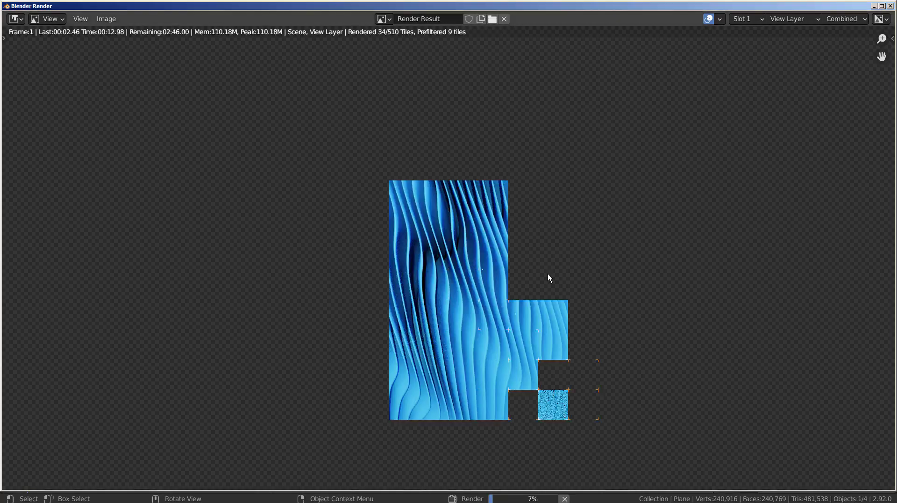